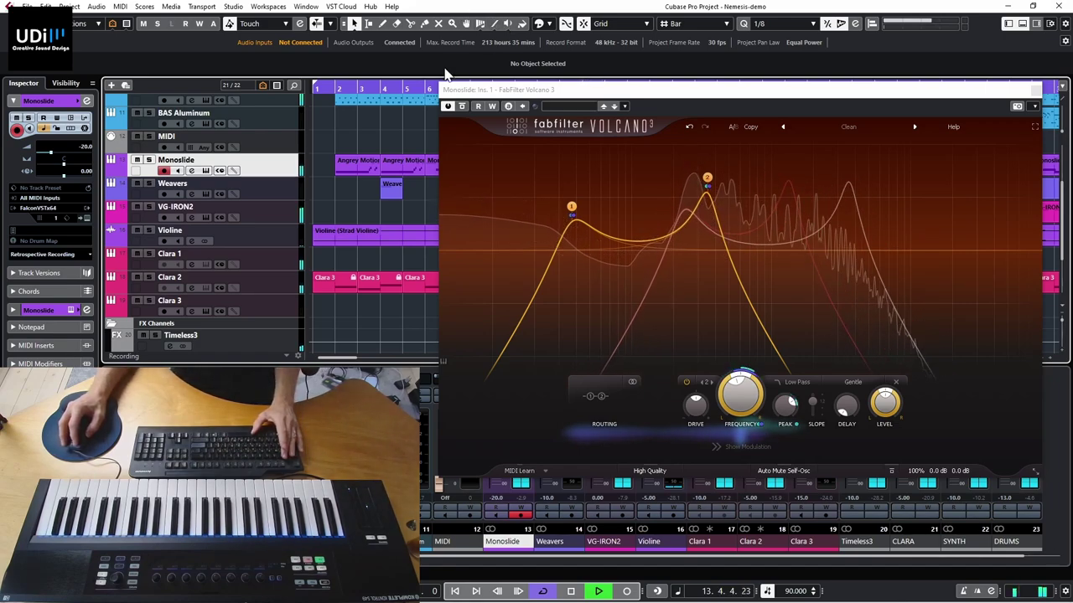
- Solo the Monoslide track that hosts Volcano 3
{"action": "left_click", "coordinate": [149, 160]}
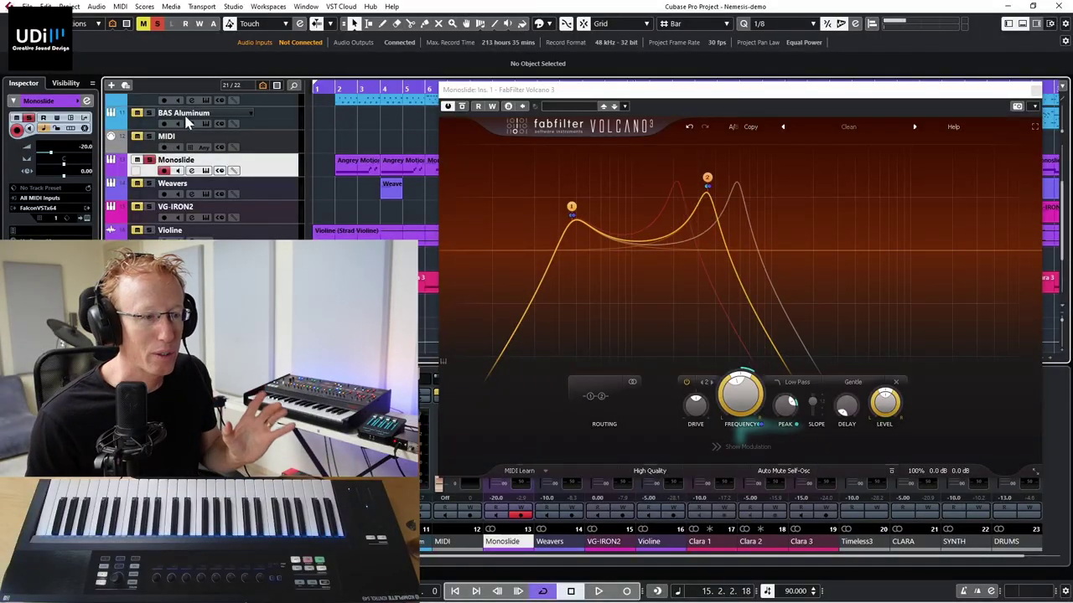
- Load the (0/105) Clean preset so Volcano 3 shows a flat response
{"action": "left_click", "coordinate": [859, 126]}
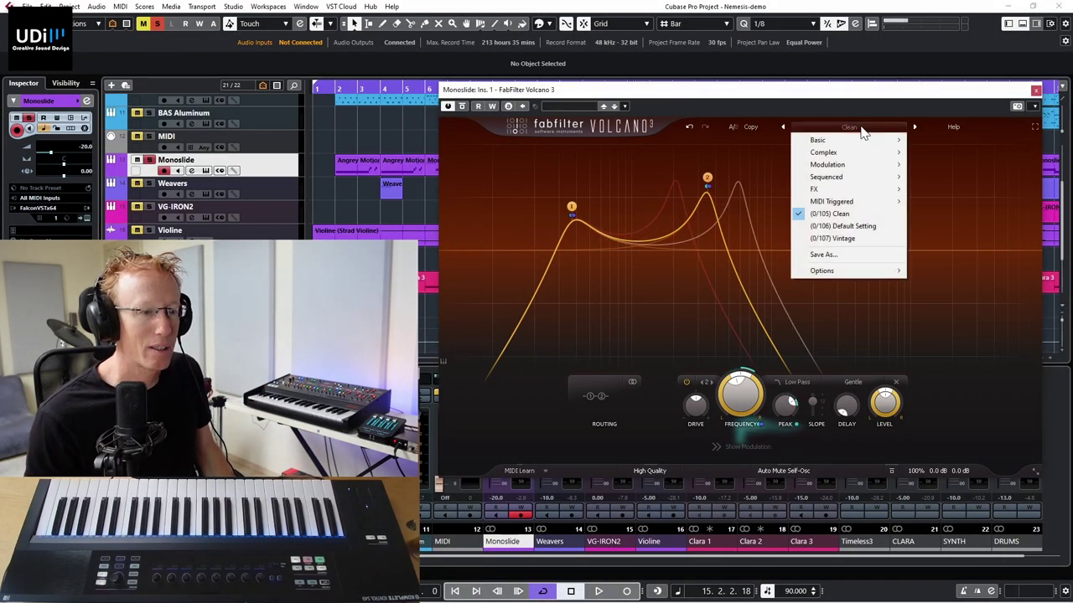
{"action": "left_click", "coordinate": [853, 215]}
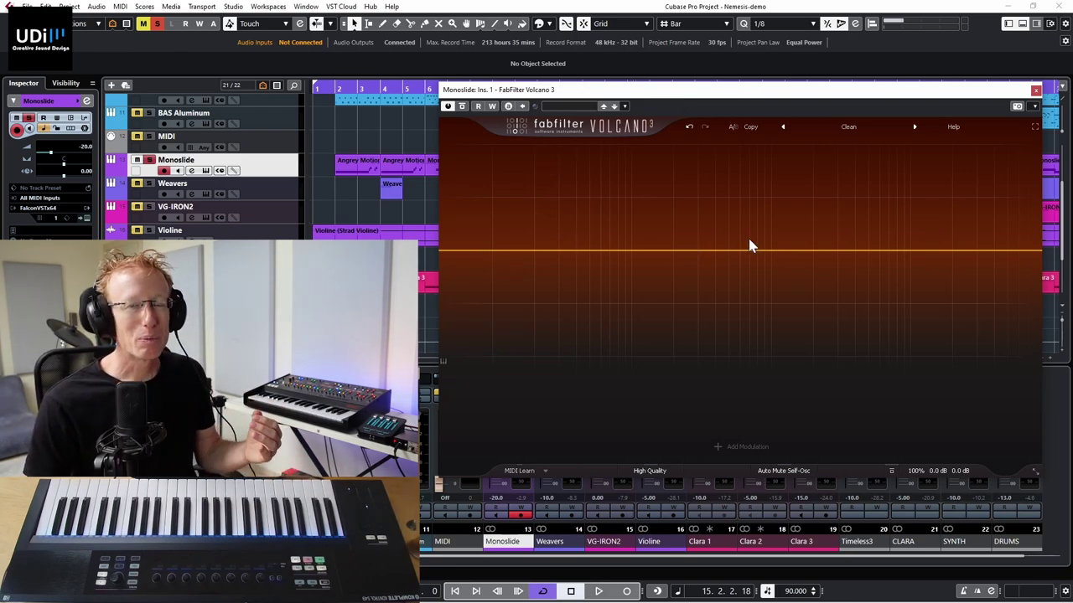
- Add filter band 1 near 8408.7 Hz and band 2 at a low frequency
{"action": "left_click", "coordinate": [899, 253]}
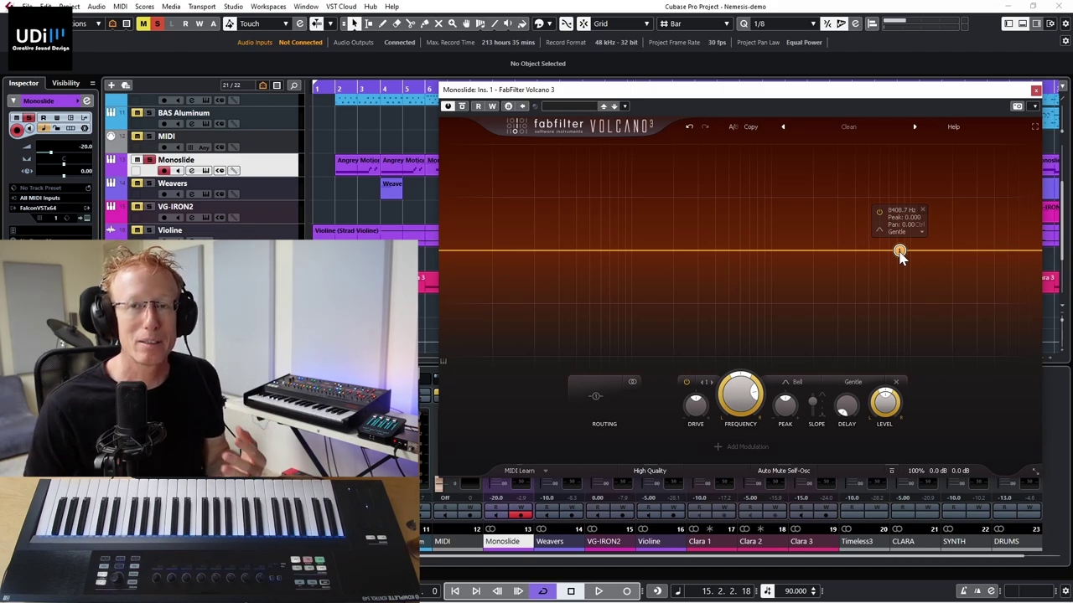
{"action": "left_click", "coordinate": [606, 253]}
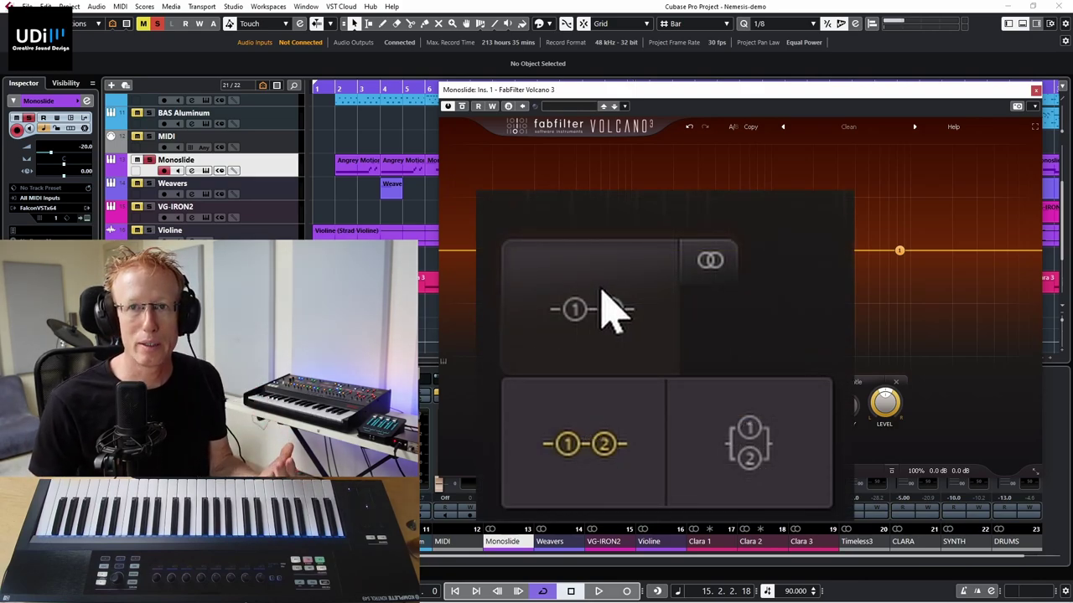
- Route filters 1 and 2 in series, add bands 3 and 4, then delete band 3
{"action": "left_click", "coordinate": [600, 335]}
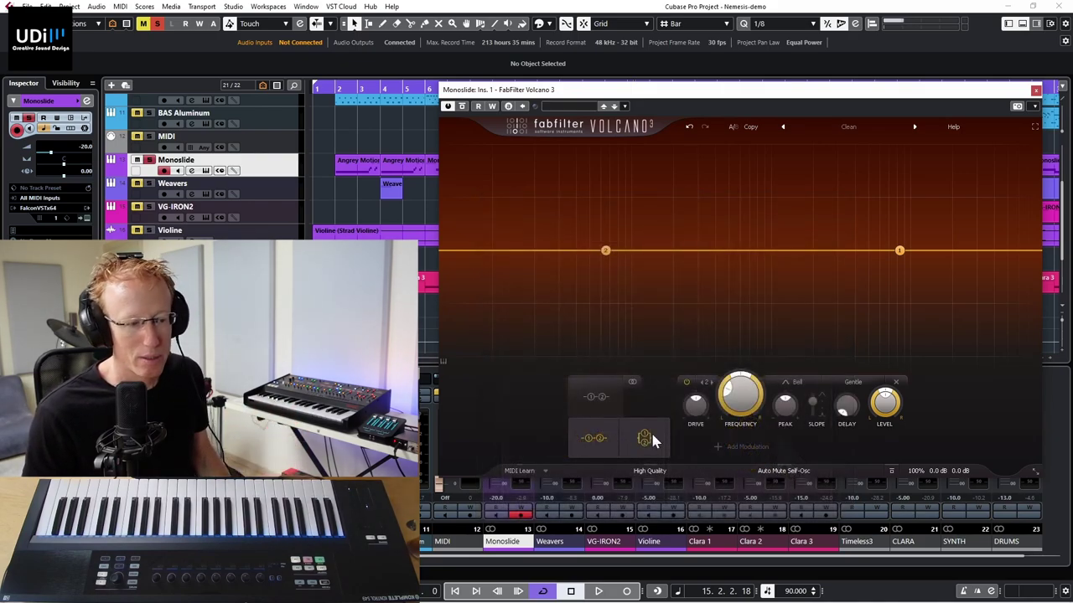
{"action": "double_click", "coordinate": [740, 254]}
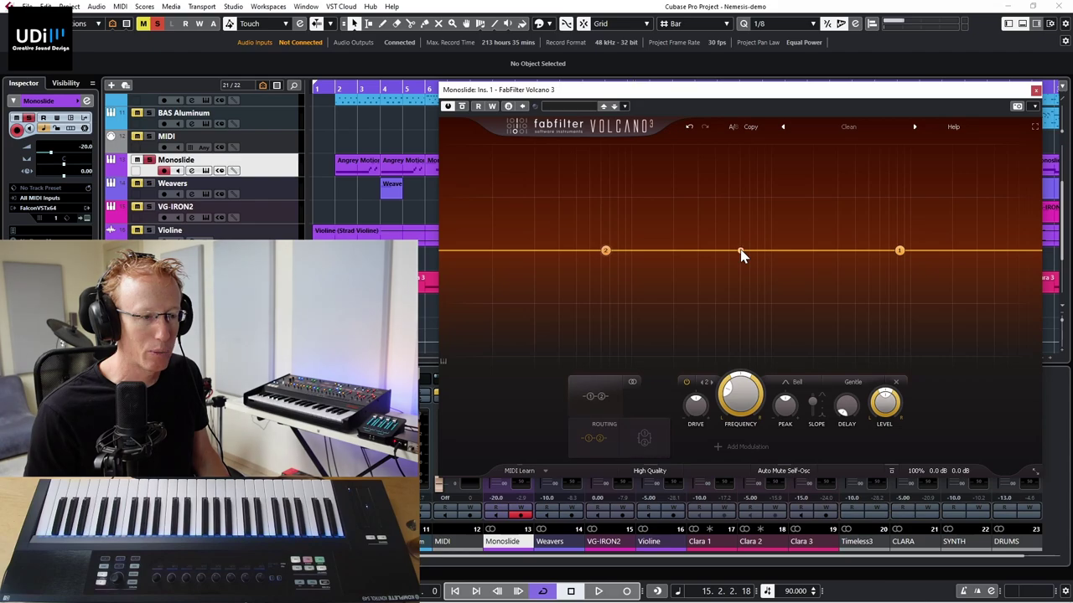
{"action": "mouse_move", "coordinate": [599, 406]}
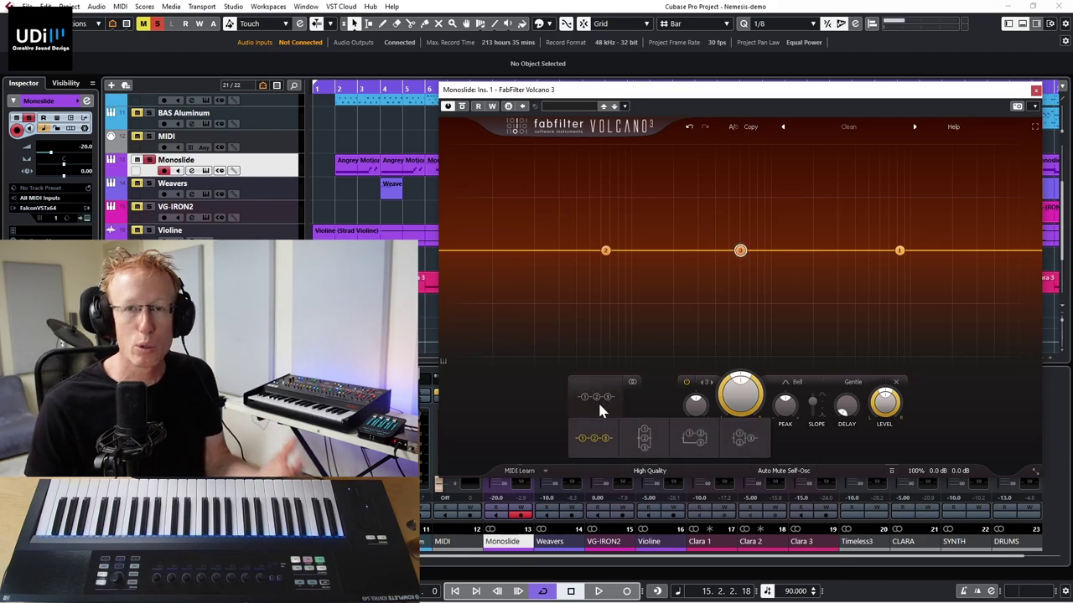
{"action": "double_click", "coordinate": [830, 253]}
{"action": "mouse_move", "coordinate": [683, 427]}
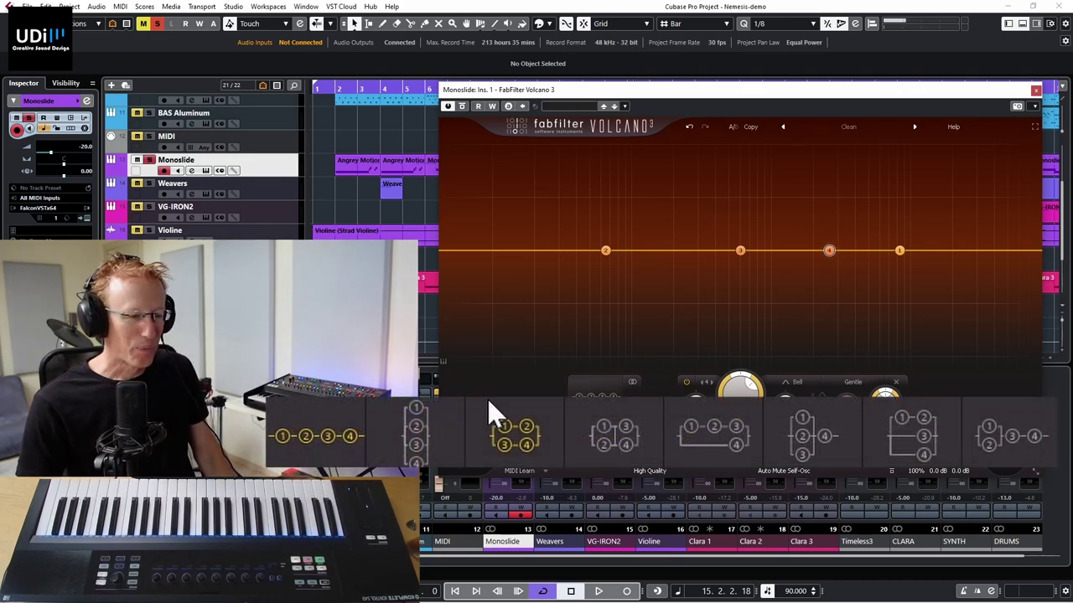
{"action": "double_click", "coordinate": [741, 252]}
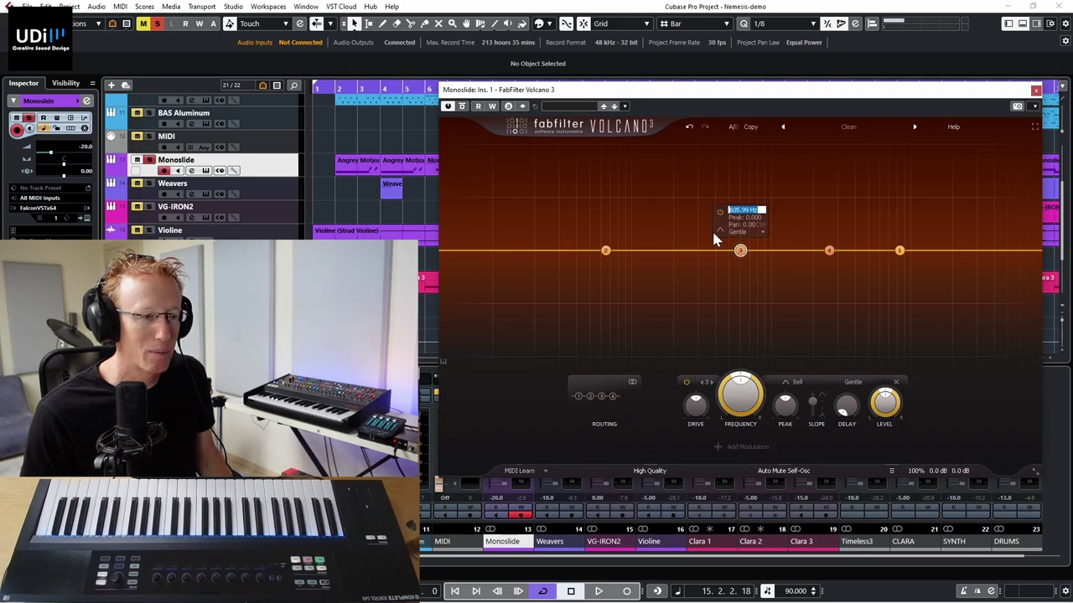
{"action": "left_click", "coordinate": [762, 211]}
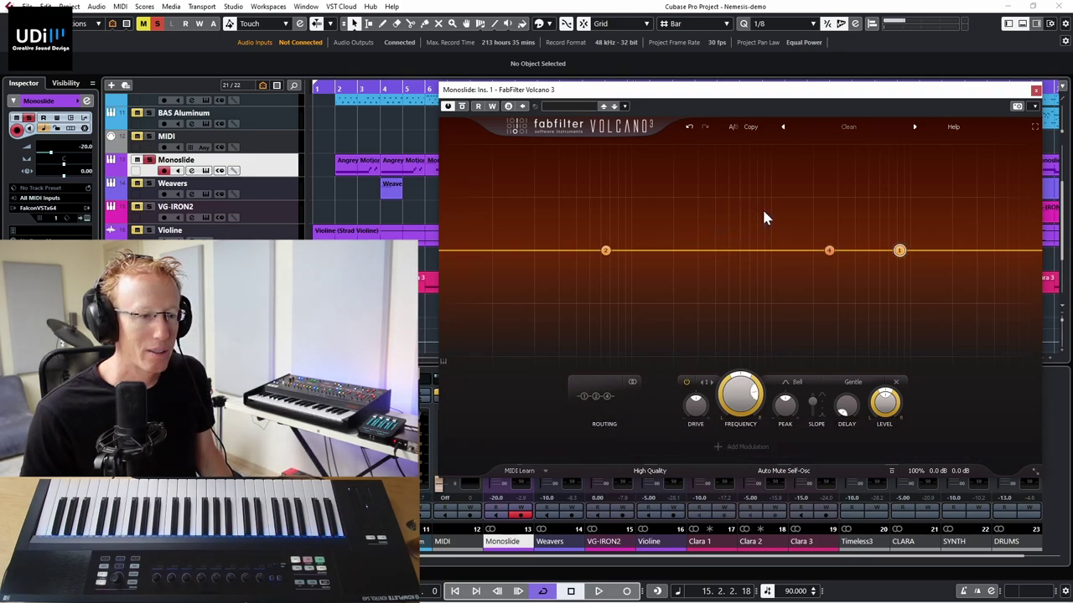
- Delete band 4 and raise bands 2 and 1 into resonant peaks
{"action": "left_click", "coordinate": [850, 210]}
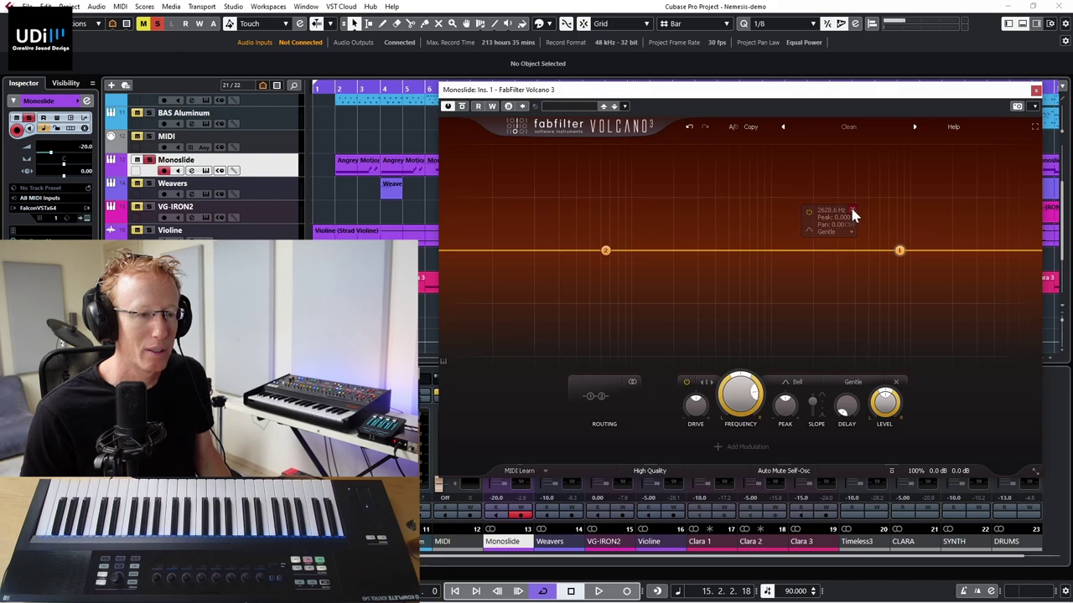
{"action": "left_click_drag", "start_coordinate": [607, 254], "coordinate": [605, 206]}
{"action": "left_click_drag", "start_coordinate": [901, 250], "coordinate": [879, 205]}
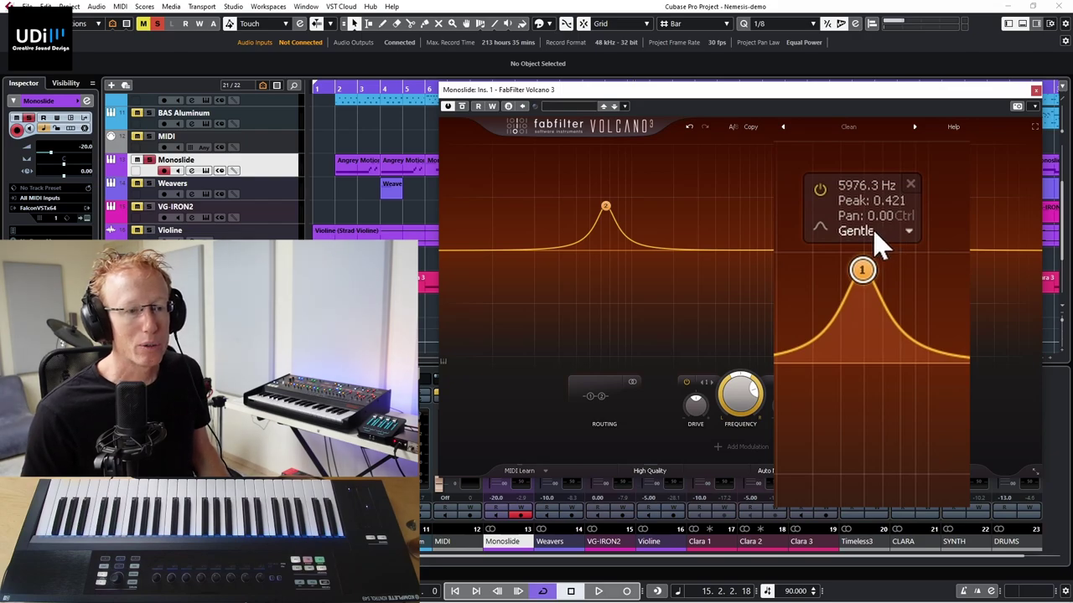
- Change band 1's filter type to Low Pass
{"action": "left_click", "coordinate": [905, 232]}
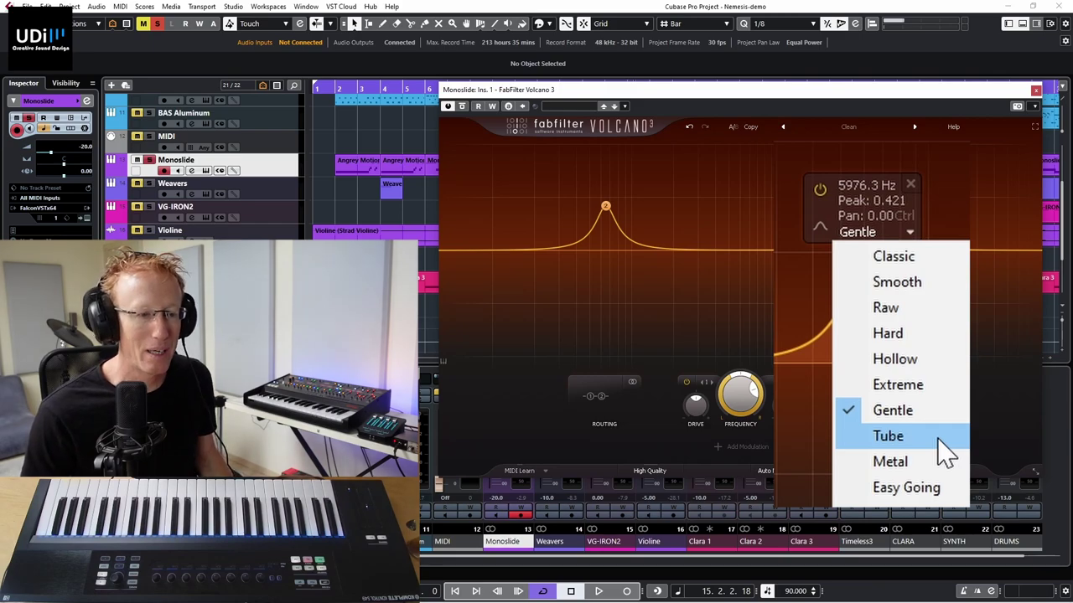
{"action": "left_click", "coordinate": [822, 228]}
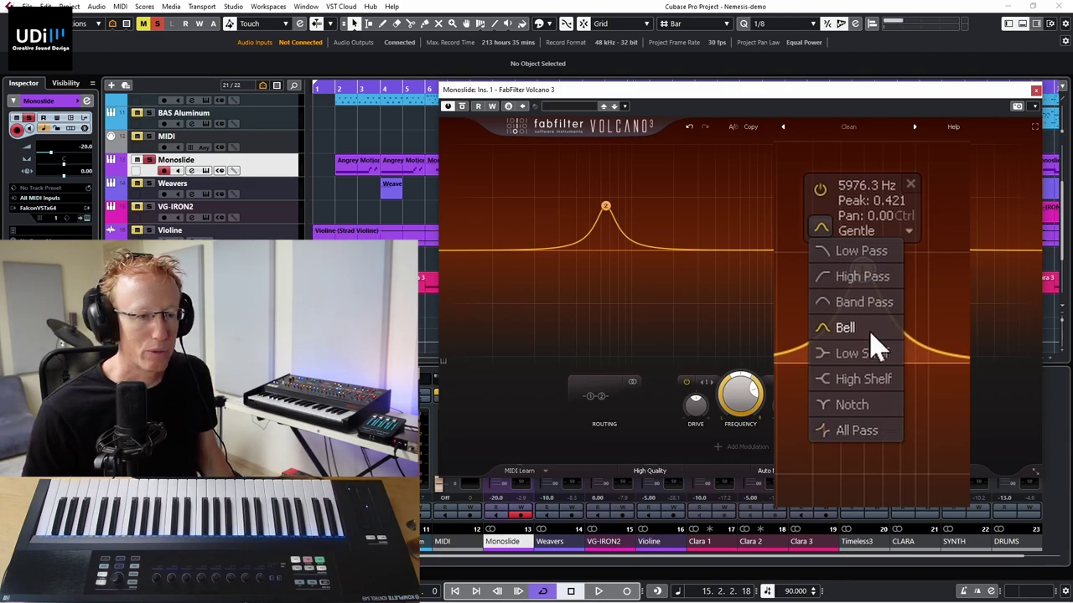
{"action": "left_click", "coordinate": [863, 253]}
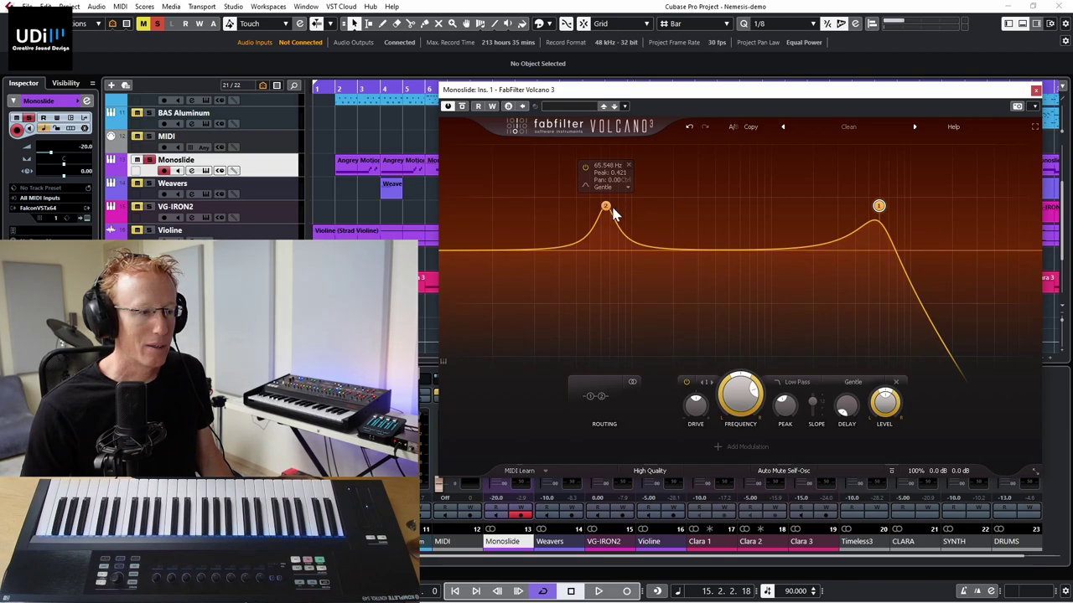
- Make band 2 a High Pass filter and raise its cutoff
{"action": "left_click", "coordinate": [590, 190]}
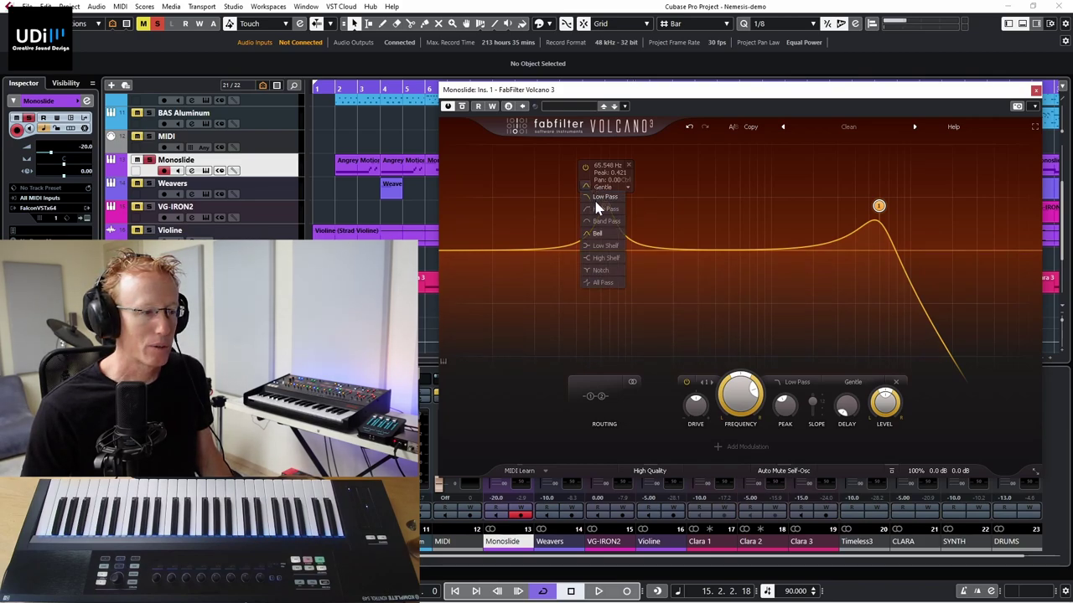
{"action": "left_click", "coordinate": [614, 221]}
{"action": "left_click_drag", "start_coordinate": [614, 221], "coordinate": [692, 214]}
- Lower both cutoffs, settling band 2 near 77 Hz and band 1's Low Pass at 1233 Hz
{"action": "left_click_drag", "start_coordinate": [878, 206], "coordinate": [867, 206]}
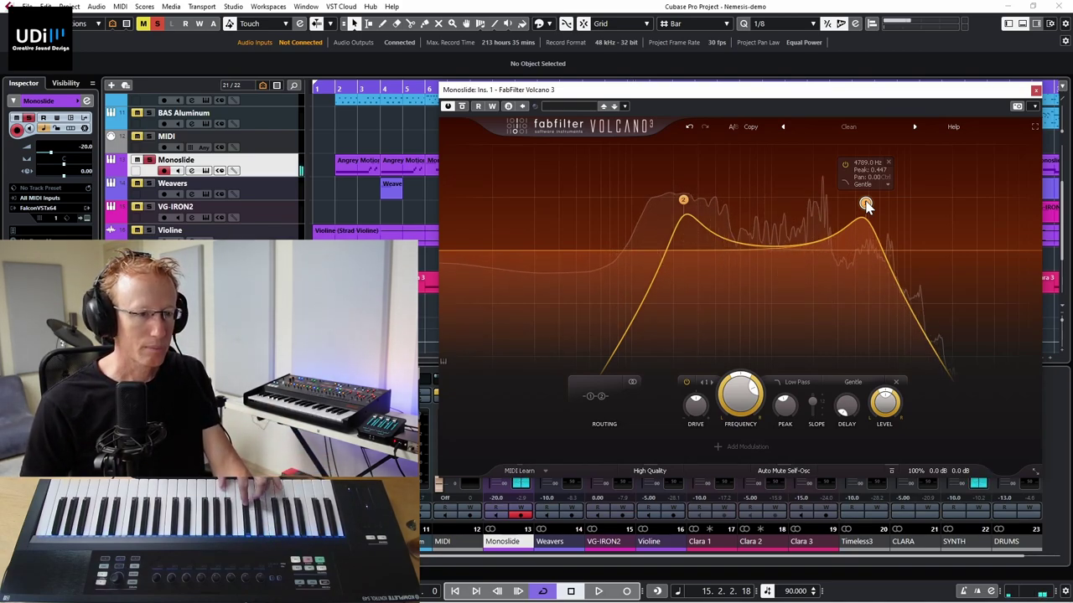
{"action": "left_click_drag", "start_coordinate": [866, 203], "coordinate": [757, 225]}
{"action": "left_click_drag", "start_coordinate": [683, 201], "coordinate": [610, 212]}
{"action": "left_click_drag", "start_coordinate": [759, 229], "coordinate": [786, 230]}
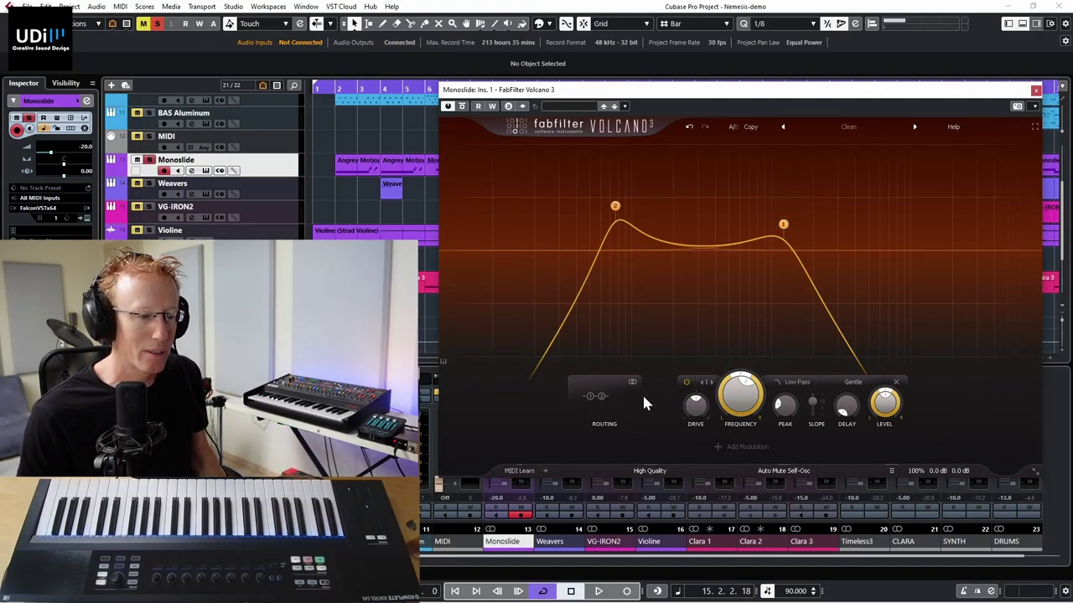
- Add about +1.13 dB drive to filter 1, compare it bypassed, and leave it enabled
{"action": "mouse_move", "coordinate": [695, 409]}
{"action": "left_click_drag", "start_coordinate": [698, 412], "coordinate": [690, 404]}
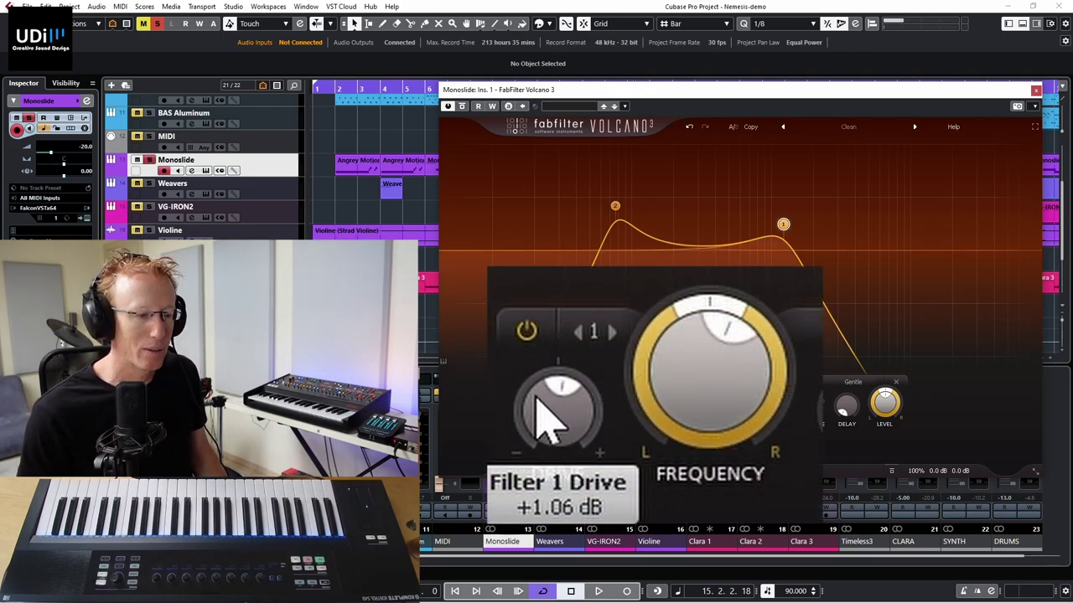
{"action": "left_click", "coordinate": [526, 332]}
{"action": "left_click", "coordinate": [526, 332]}
{"action": "left_click", "coordinate": [526, 331]}
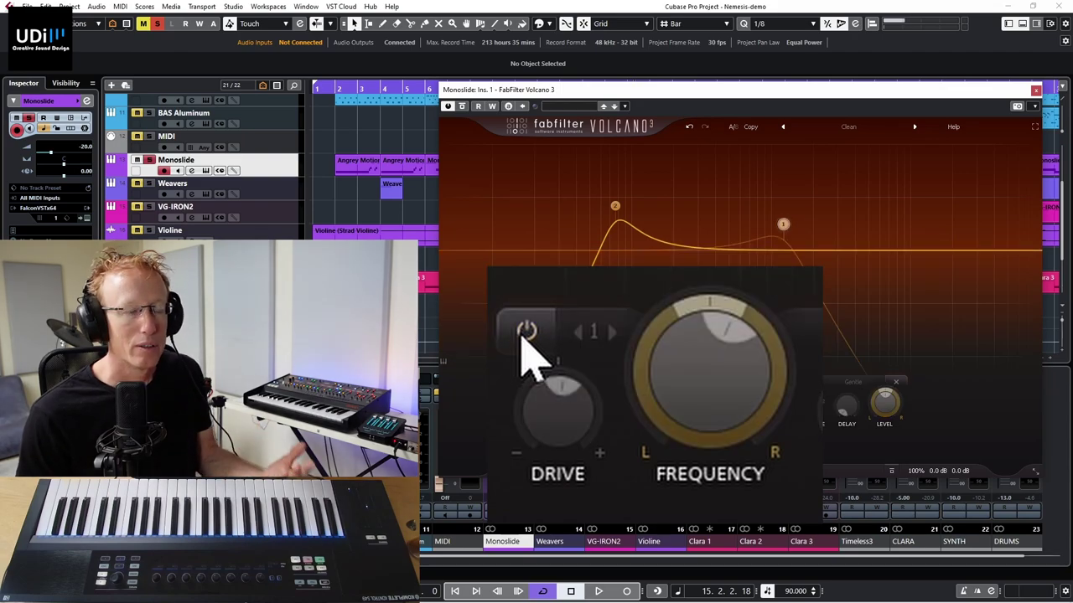
{"action": "left_click", "coordinate": [525, 334]}
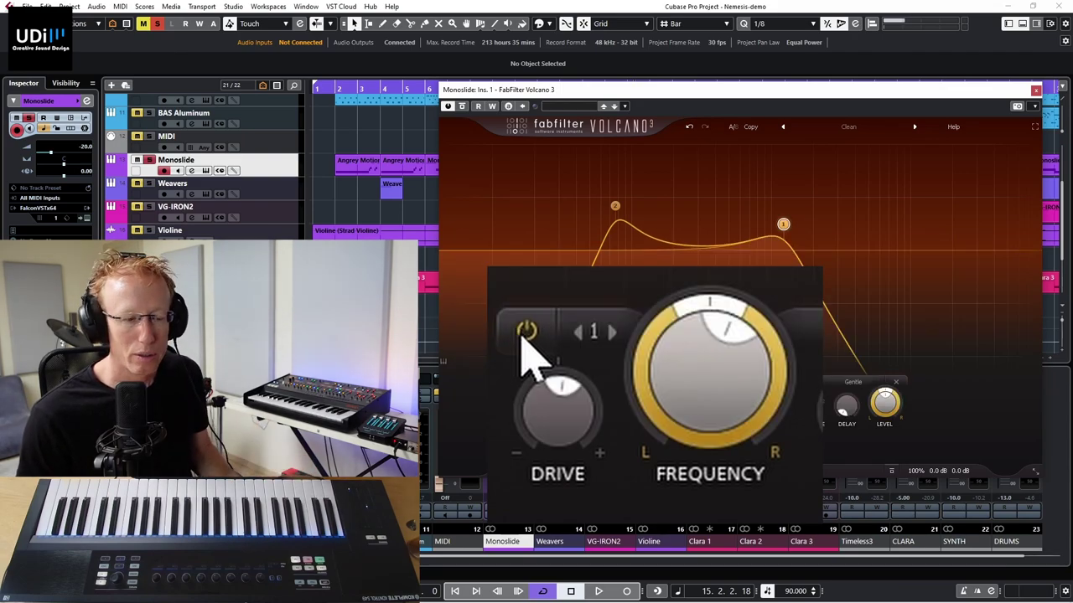
- View filter 2's settings, then return to filter 1
{"action": "left_click", "coordinate": [609, 333]}
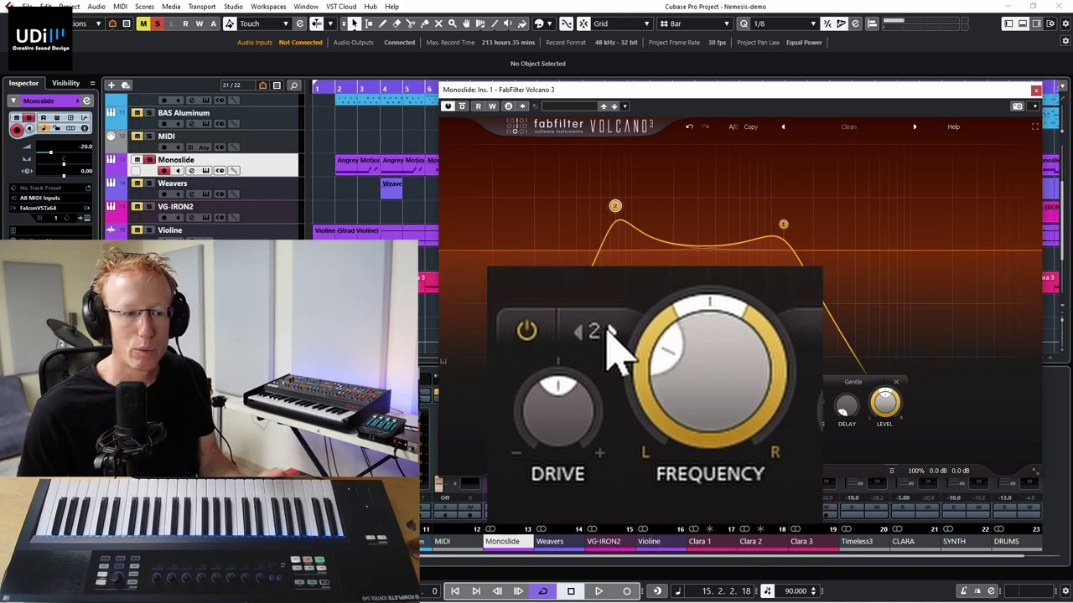
{"action": "left_click", "coordinate": [577, 333]}
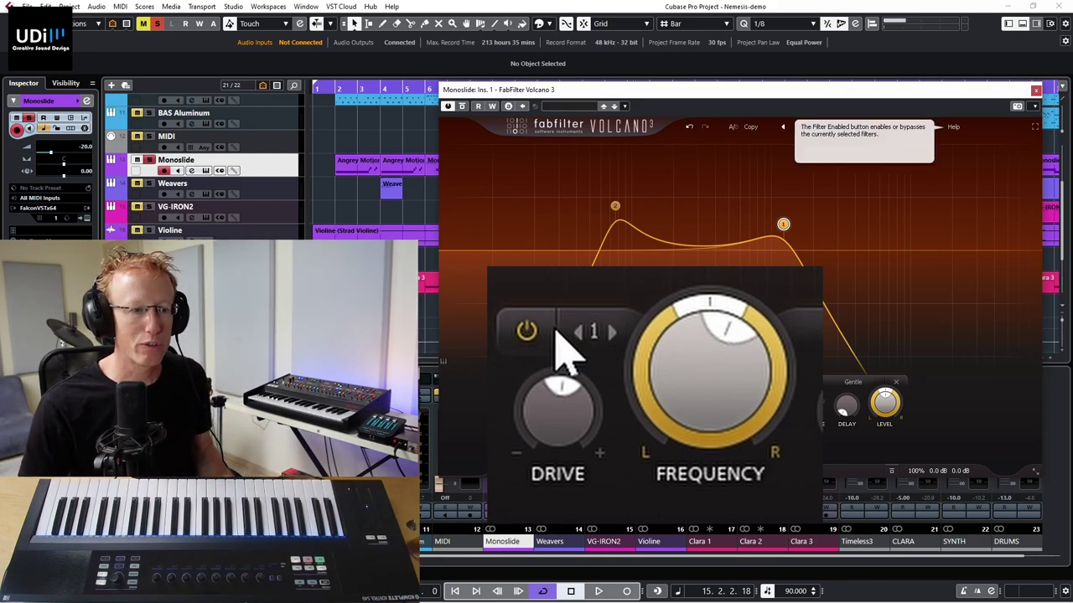
{"action": "mouse_move", "coordinate": [784, 227]}
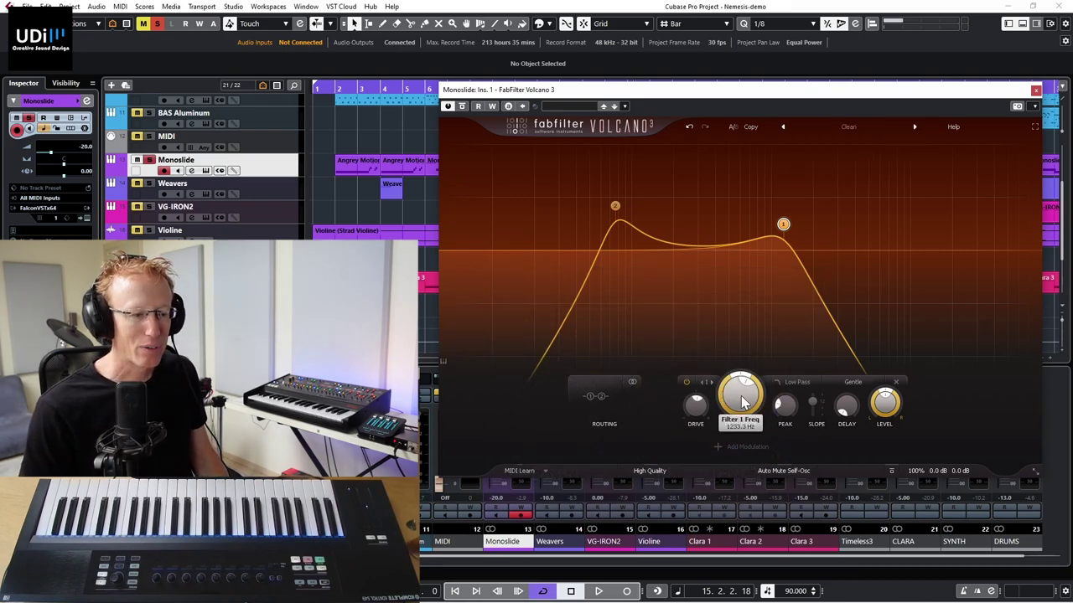
- Raise filter 1's cutoff to about 2326 Hz and its resonance to 0.463
{"action": "mouse_move", "coordinate": [740, 402]}
{"action": "mouse_move", "coordinate": [741, 402]}
{"action": "left_mouse_down"}
{"action": "mouse_move", "coordinate": [745, 381]}
{"action": "mouse_move", "coordinate": [736, 398]}
{"action": "left_mouse_up"}
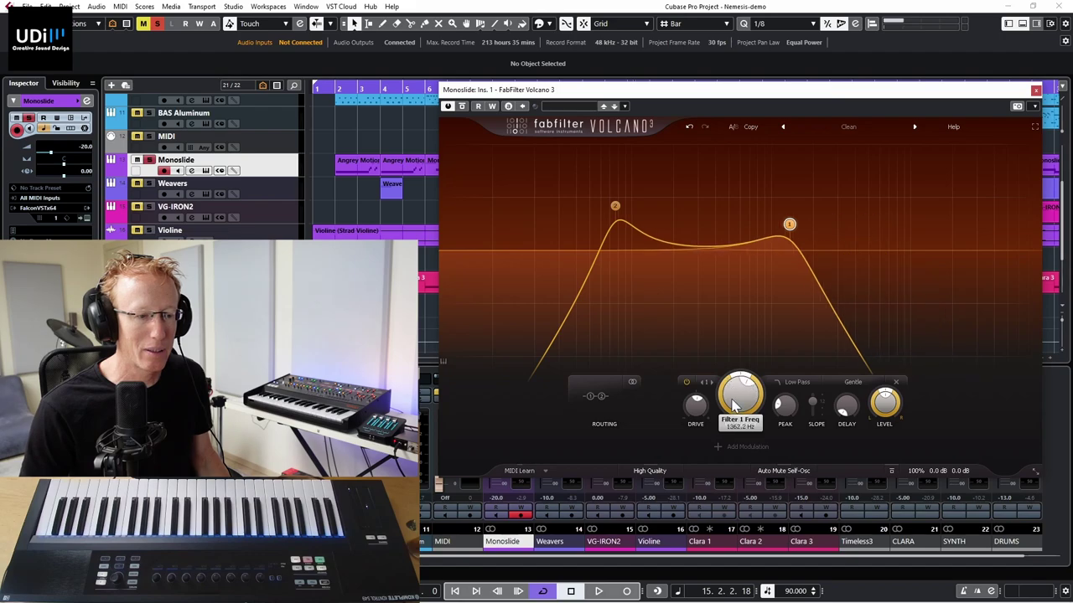
{"action": "left_click_drag", "start_coordinate": [789, 226], "coordinate": [808, 213]}
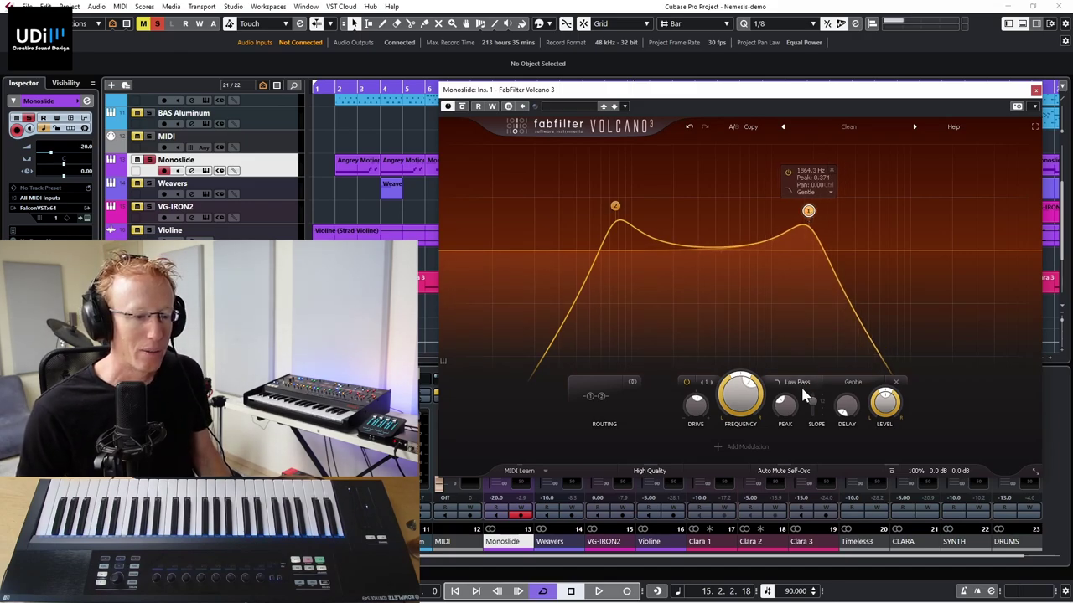
{"action": "mouse_move", "coordinate": [784, 403]}
{"action": "left_mouse_down"}
{"action": "mouse_move", "coordinate": [785, 394]}
{"action": "mouse_move", "coordinate": [782, 410]}
{"action": "mouse_move", "coordinate": [775, 405]}
{"action": "left_mouse_up"}
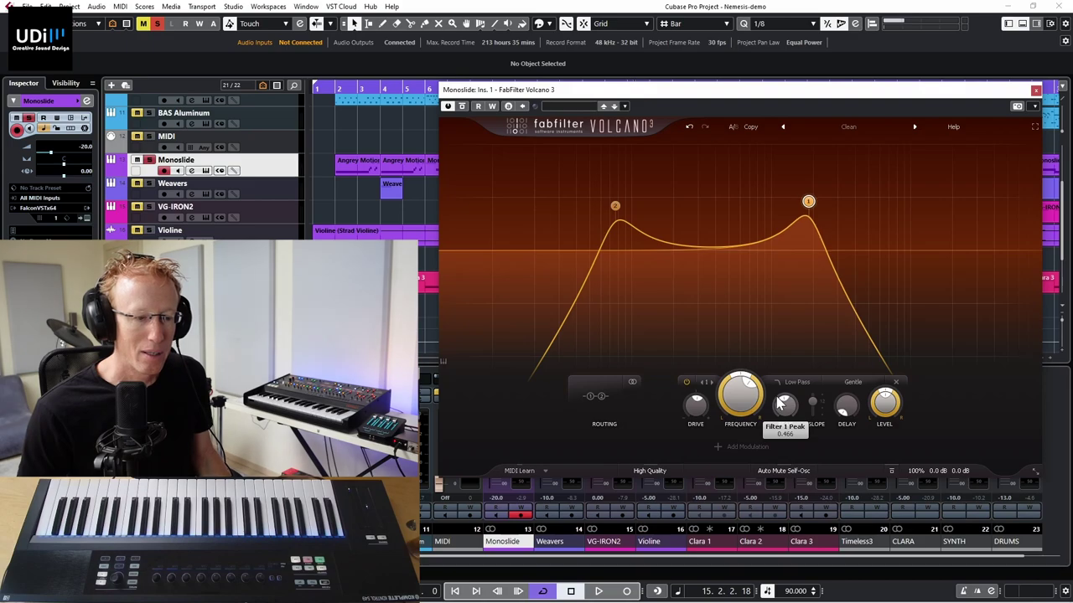
- Set filter 1's slope to 48 dB, centre its output pan at 0, and open Add Modulation
{"action": "mouse_move", "coordinate": [813, 406]}
{"action": "left_mouse_down"}
{"action": "mouse_move", "coordinate": [815, 417]}
{"action": "mouse_move", "coordinate": [816, 406]}
{"action": "left_mouse_up"}
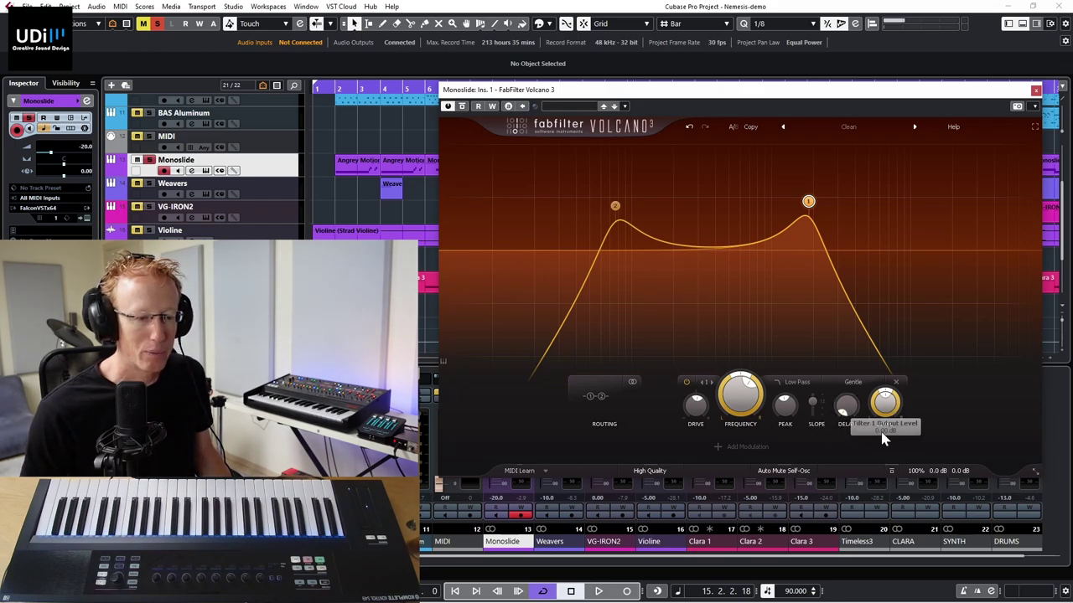
{"action": "scroll", "coordinate": [844, 406], "scroll_direction": "down", "scroll_amount": 2}
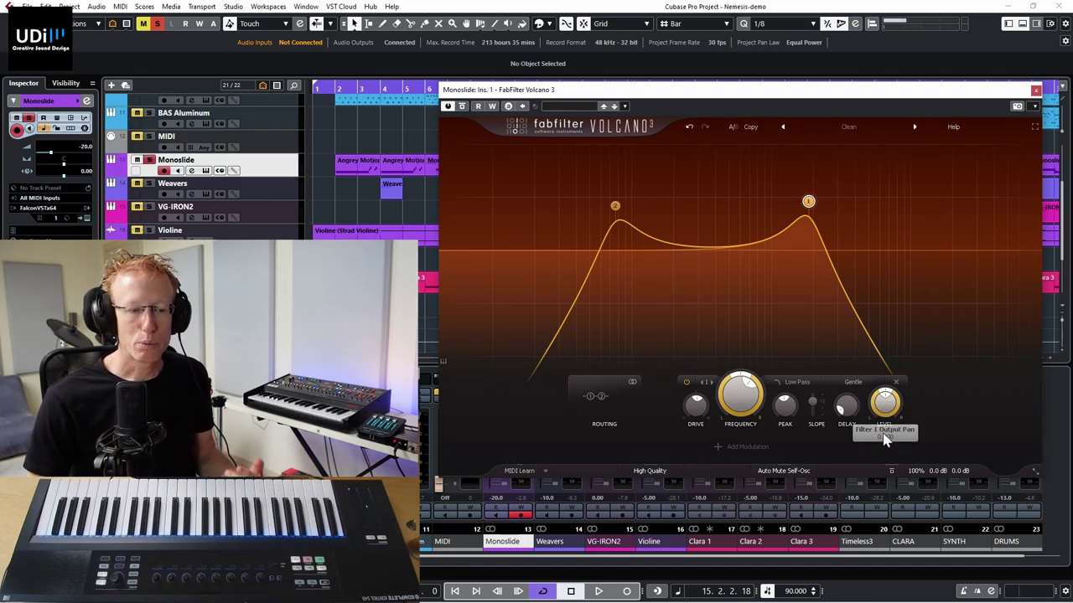
{"action": "mouse_move", "coordinate": [866, 394]}
{"action": "left_mouse_down"}
{"action": "mouse_move", "coordinate": [941, 363]}
{"action": "mouse_move", "coordinate": [969, 383]}
{"action": "mouse_move", "coordinate": [878, 404]}
{"action": "left_mouse_up"}
{"action": "double_click", "coordinate": [883, 397]}
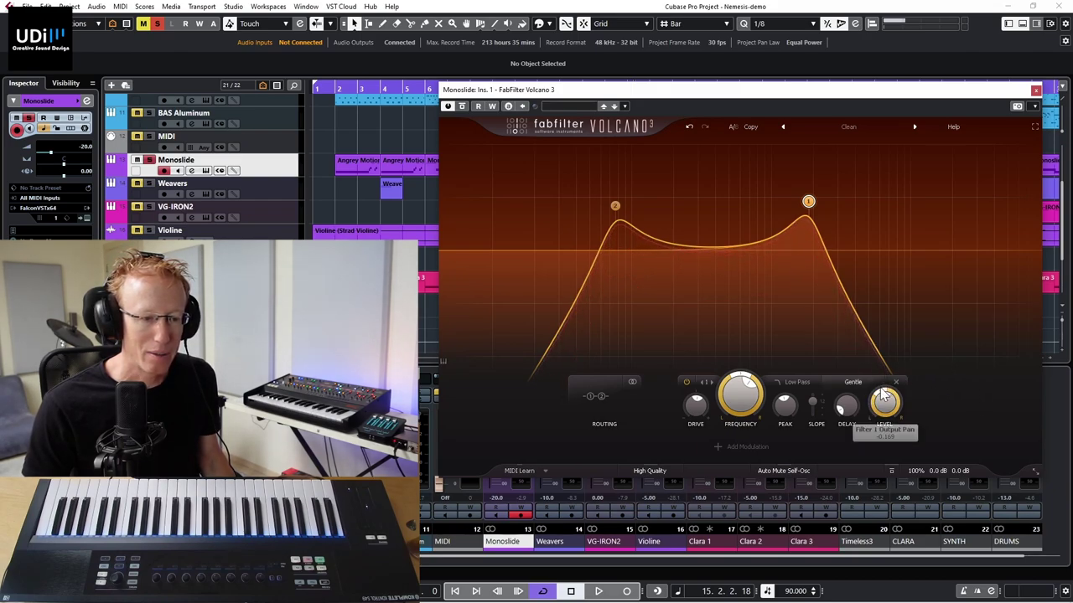
{"action": "key", "text": "Return"}
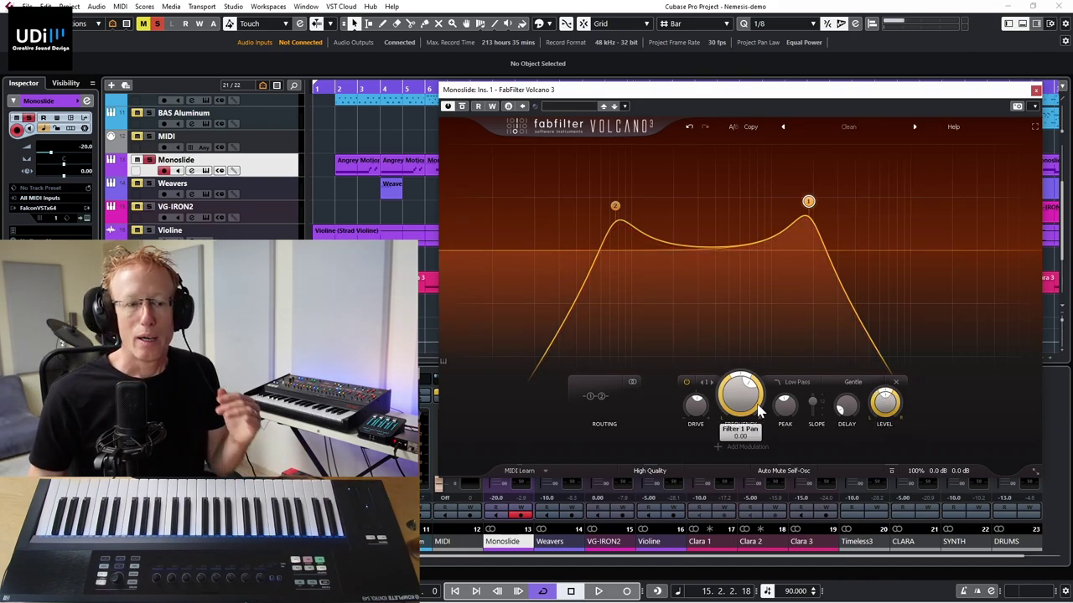
{"action": "mouse_move", "coordinate": [759, 411]}
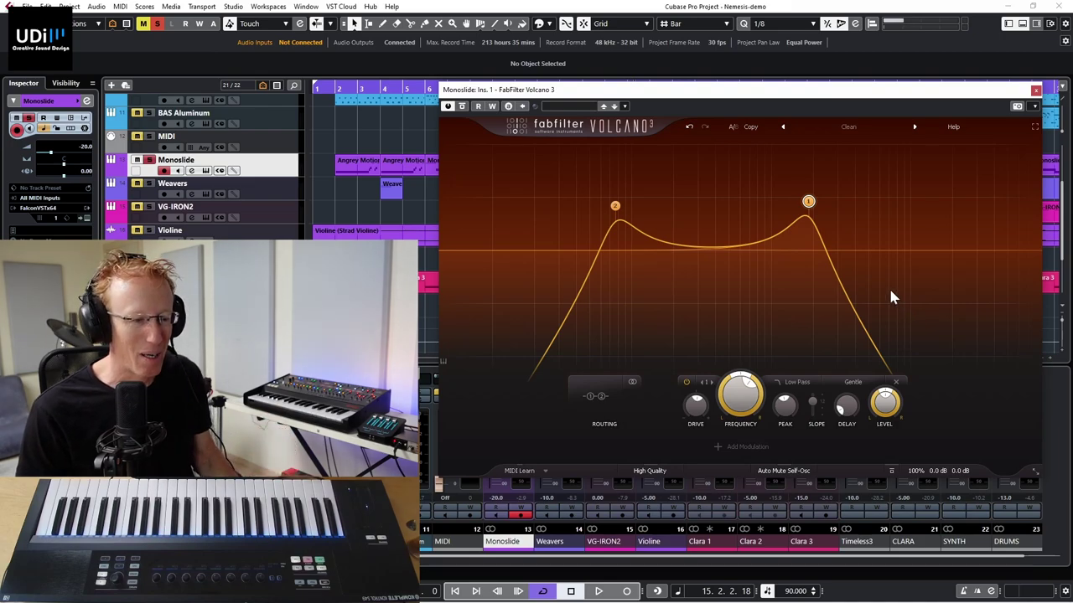
{"action": "left_click", "coordinate": [720, 448]}
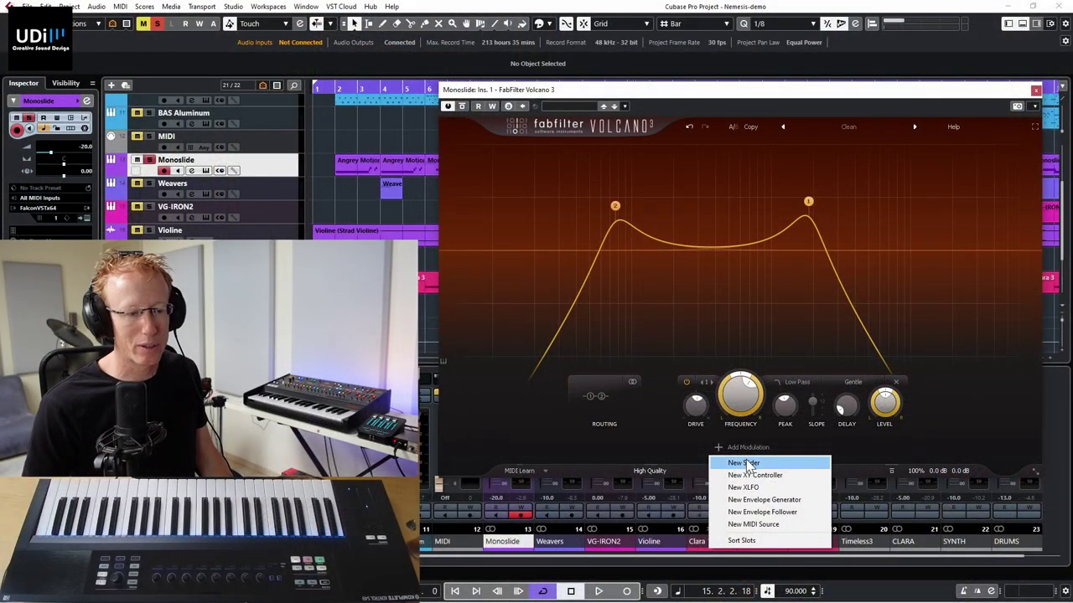
- Add a New Slider modulation source (XY 1) and link it to filter 2's frequency
{"action": "left_click", "coordinate": [756, 463]}
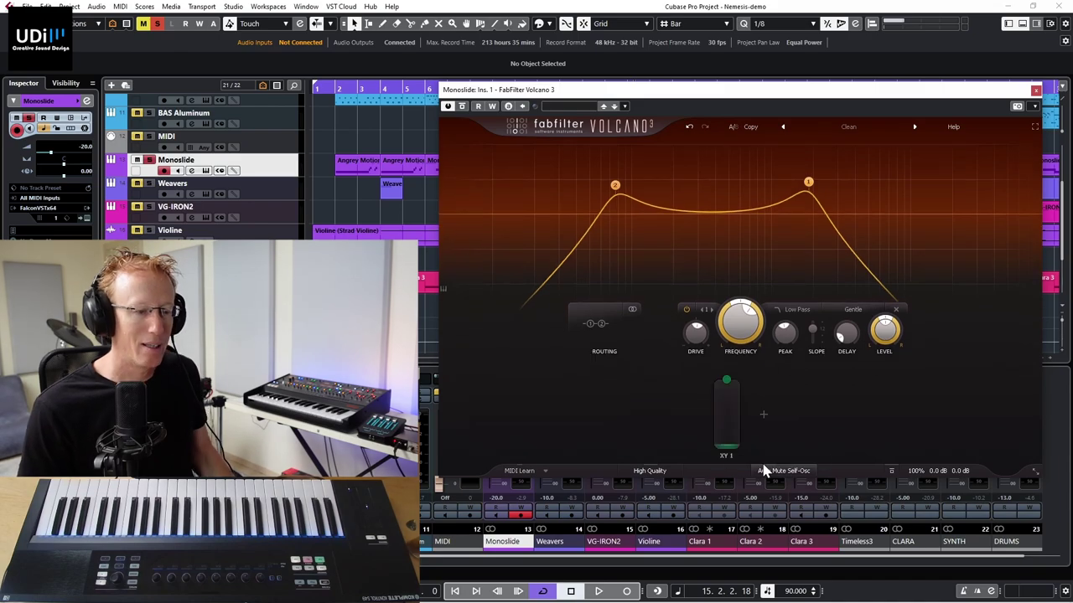
{"action": "mouse_move", "coordinate": [764, 471]}
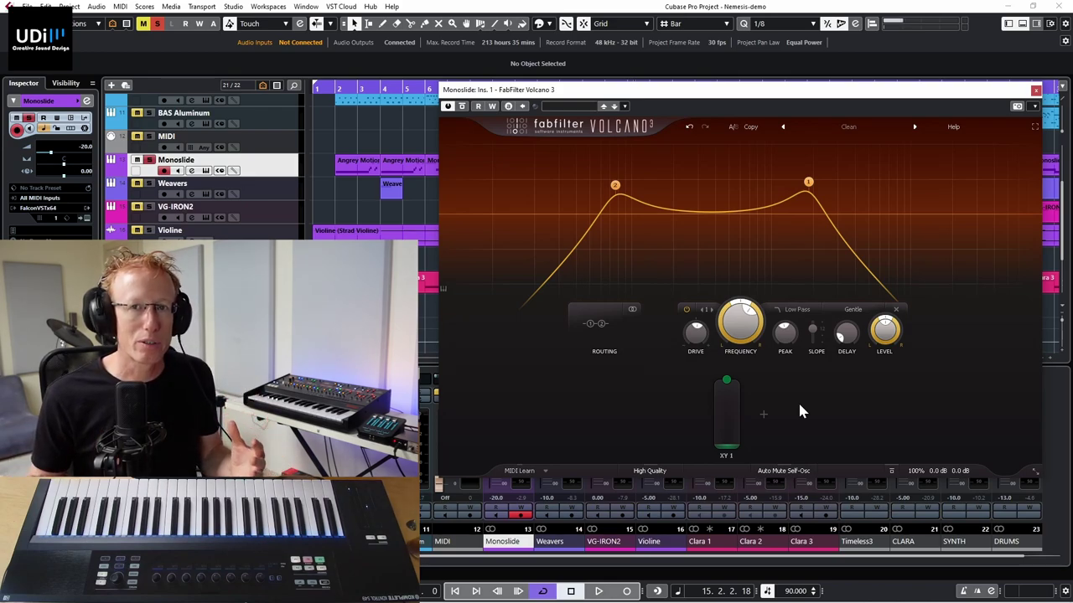
{"action": "mouse_move", "coordinate": [732, 411]}
{"action": "mouse_move", "coordinate": [726, 383]}
{"action": "left_mouse_down"}
{"action": "mouse_move", "coordinate": [617, 189]}
{"action": "mouse_move", "coordinate": [728, 376]}
{"action": "mouse_move", "coordinate": [809, 184]}
{"action": "mouse_move", "coordinate": [754, 366]}
{"action": "mouse_move", "coordinate": [728, 378]}
{"action": "left_mouse_up"}
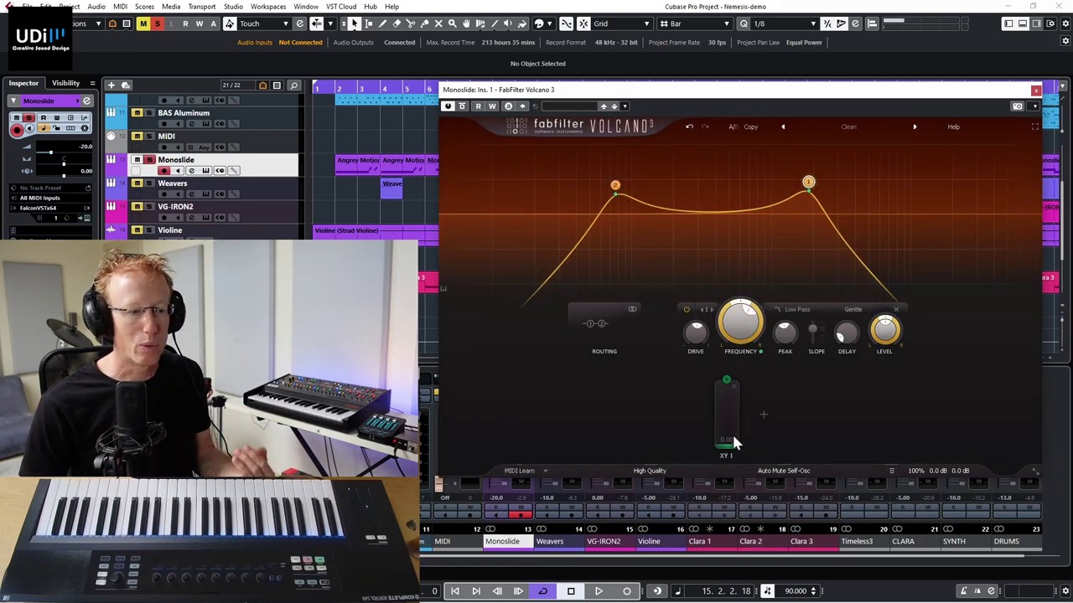
- Set the XY 1 slider's value range and sweep it to hear the filters move
{"action": "right_click", "coordinate": [728, 419]}
{"action": "left_click", "coordinate": [719, 434]}
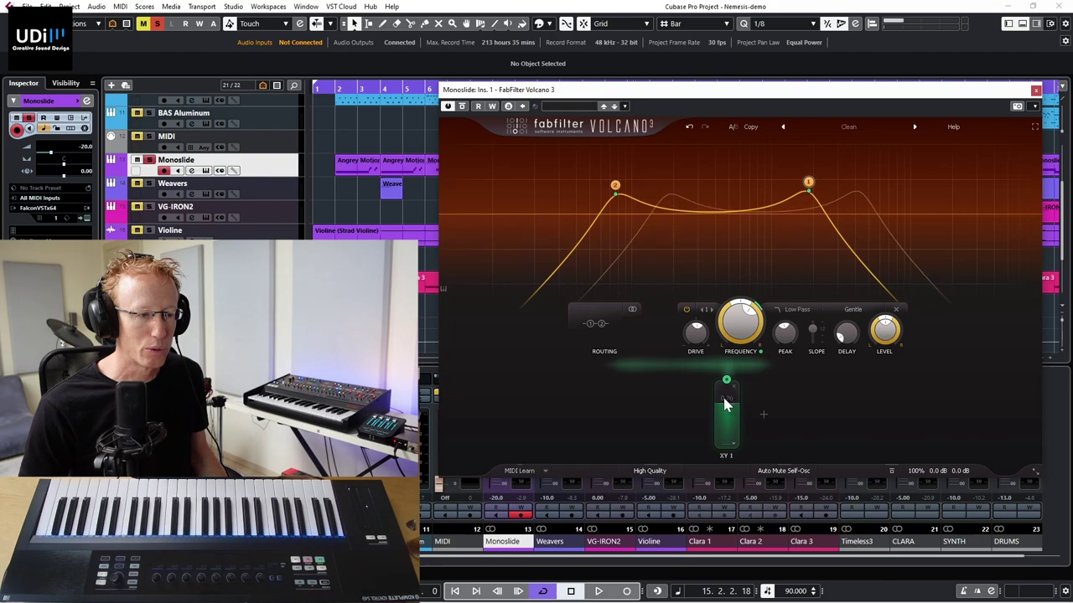
{"action": "left_click_drag", "start_coordinate": [720, 434], "coordinate": [728, 341]}
- Move filter 1's cutoff down to about 454 Hz
{"action": "mouse_move", "coordinate": [832, 238]}
{"action": "left_click_drag", "start_coordinate": [808, 182], "coordinate": [707, 174]}
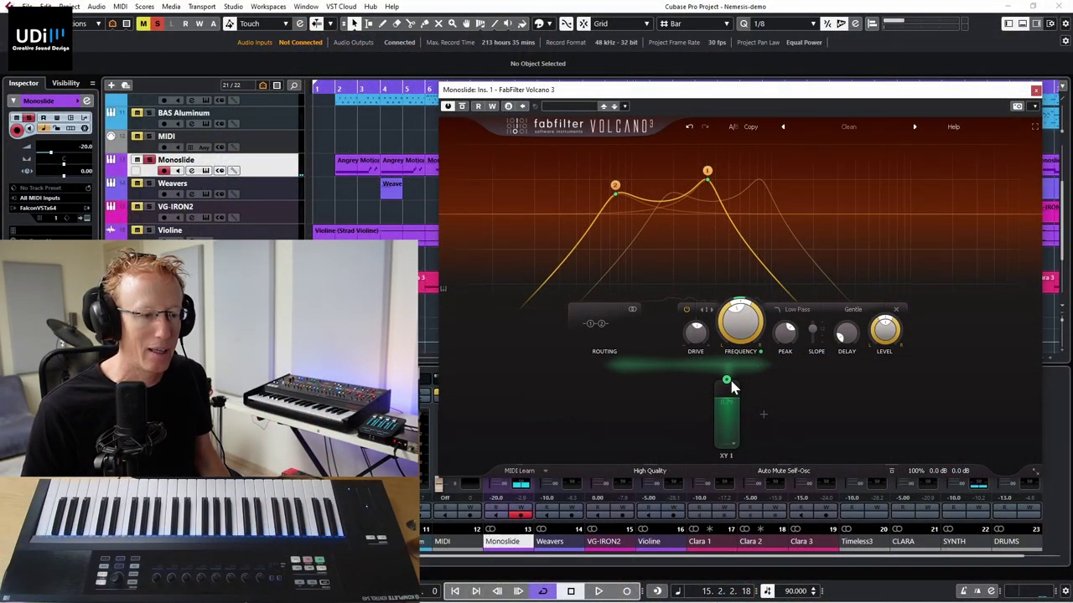
{"action": "mouse_move", "coordinate": [726, 382]}
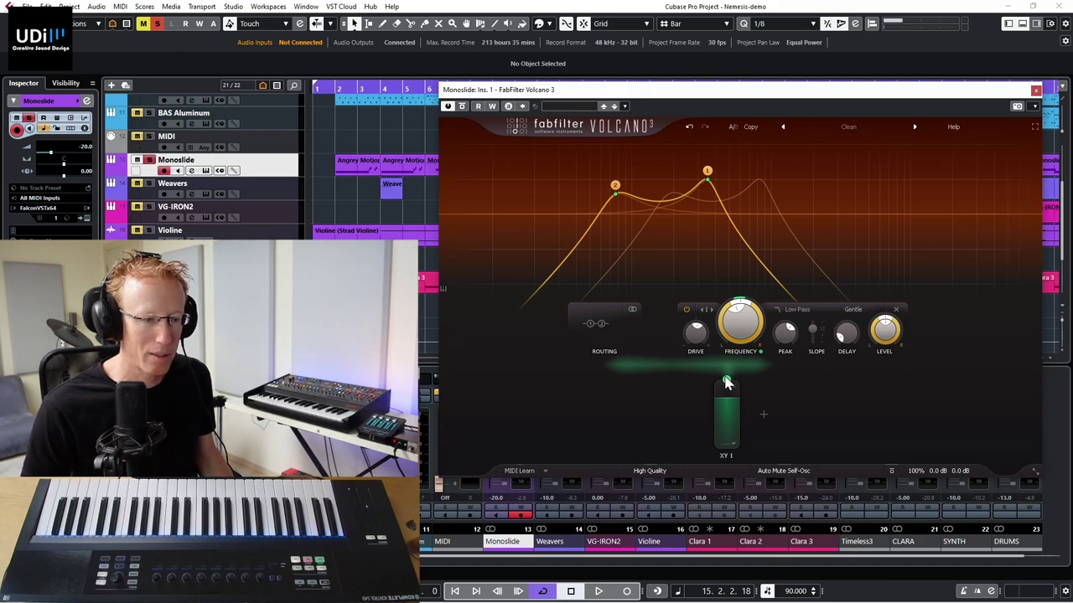
- Route XY 1 to filter 1's Peak and set the XY 1 slider to about 0.49
{"action": "left_click_drag", "start_coordinate": [727, 382], "coordinate": [767, 352]}
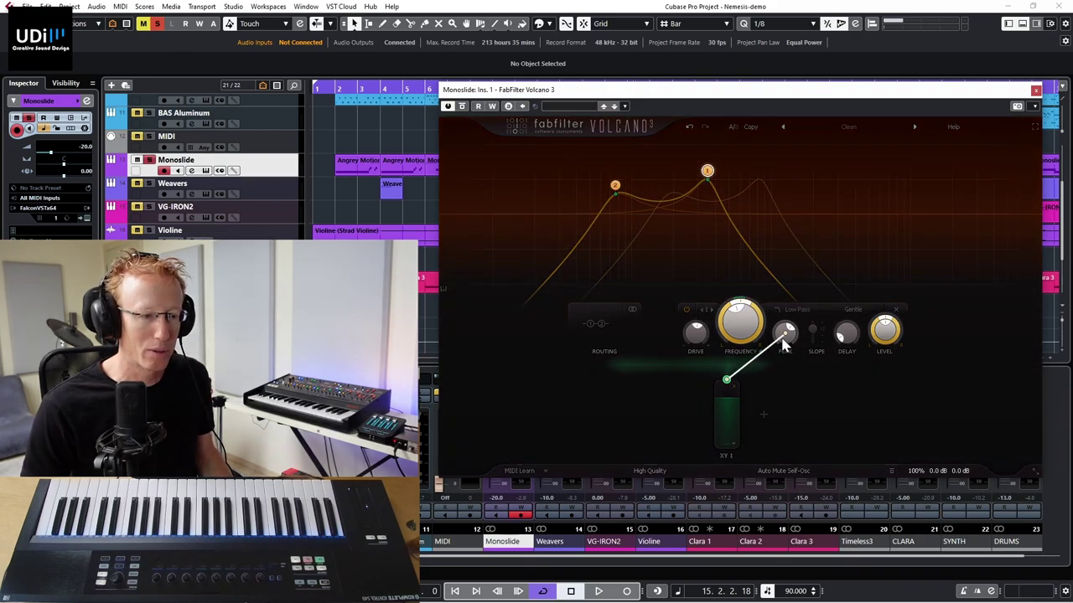
{"action": "mouse_move", "coordinate": [784, 344]}
{"action": "left_mouse_down"}
{"action": "mouse_move", "coordinate": [848, 322]}
{"action": "mouse_move", "coordinate": [785, 339]}
{"action": "left_mouse_up"}
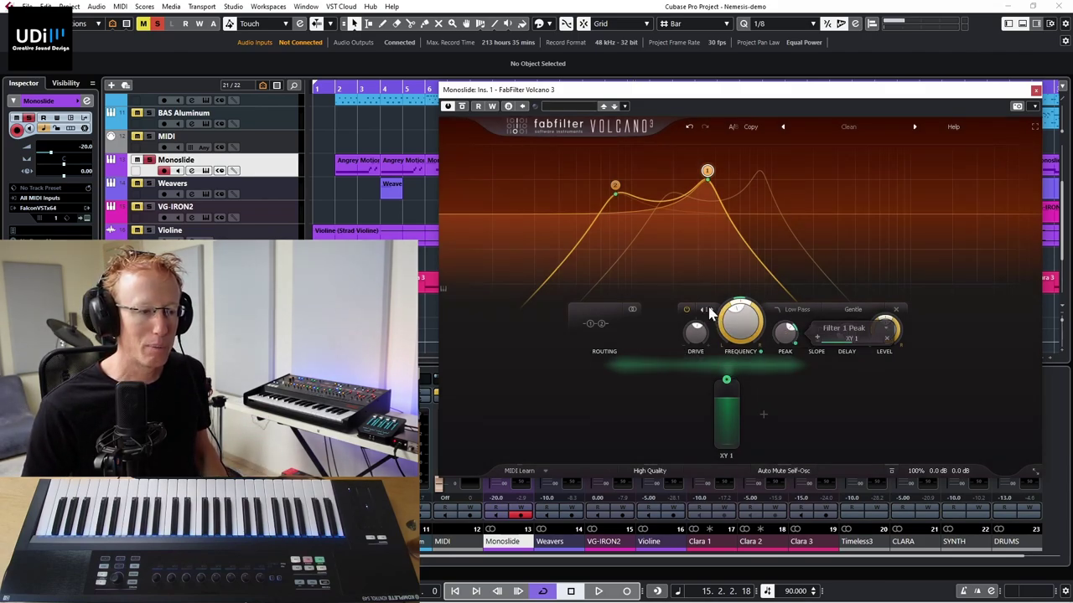
{"action": "mouse_move", "coordinate": [710, 314]}
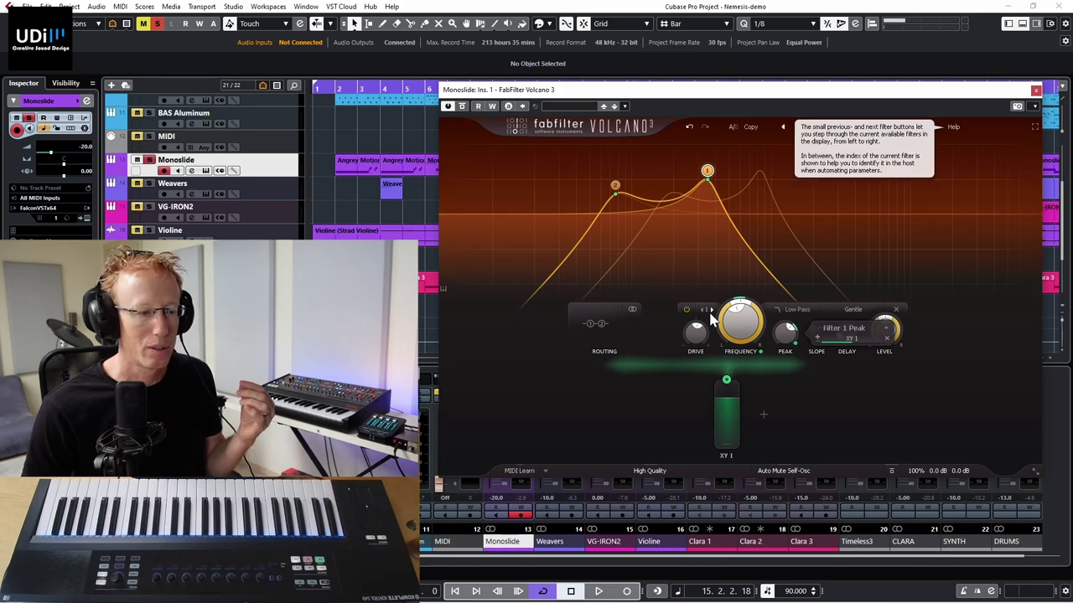
{"action": "mouse_move", "coordinate": [728, 406]}
{"action": "left_mouse_down"}
{"action": "mouse_move", "coordinate": [736, 443]}
{"action": "mouse_move", "coordinate": [734, 387]}
{"action": "mouse_move", "coordinate": [740, 463]}
{"action": "mouse_move", "coordinate": [726, 376]}
{"action": "mouse_move", "coordinate": [735, 433]}
{"action": "mouse_move", "coordinate": [740, 403]}
{"action": "left_mouse_up"}
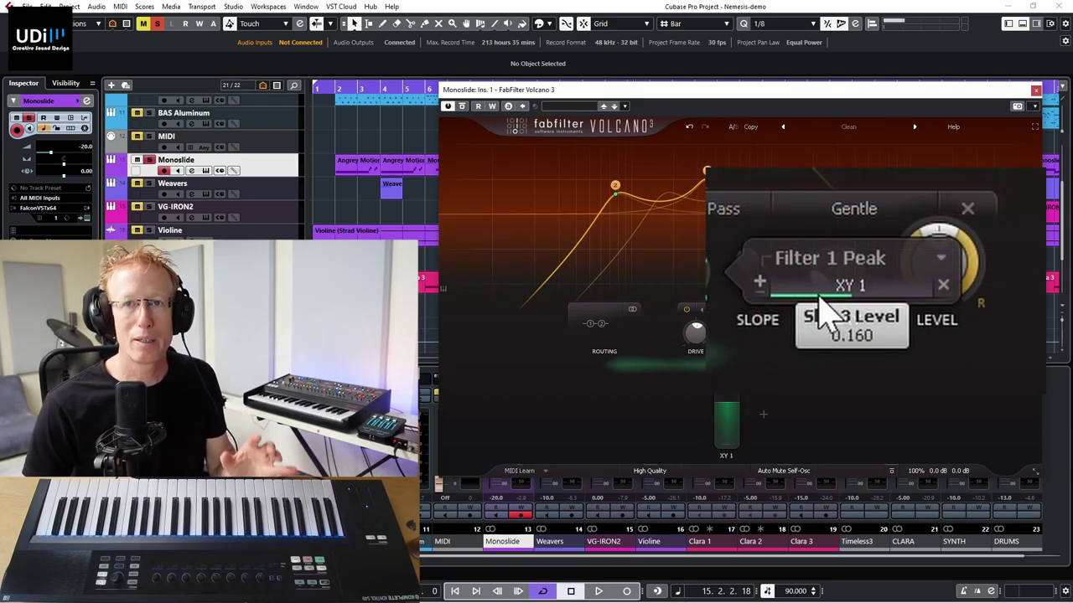
- Try several Peak modulation amounts, settling on a depth of 0.763
{"action": "left_click_drag", "start_coordinate": [826, 315], "coordinate": [972, 318]}
{"action": "left_click_drag", "start_coordinate": [895, 348], "coordinate": [871, 345]}
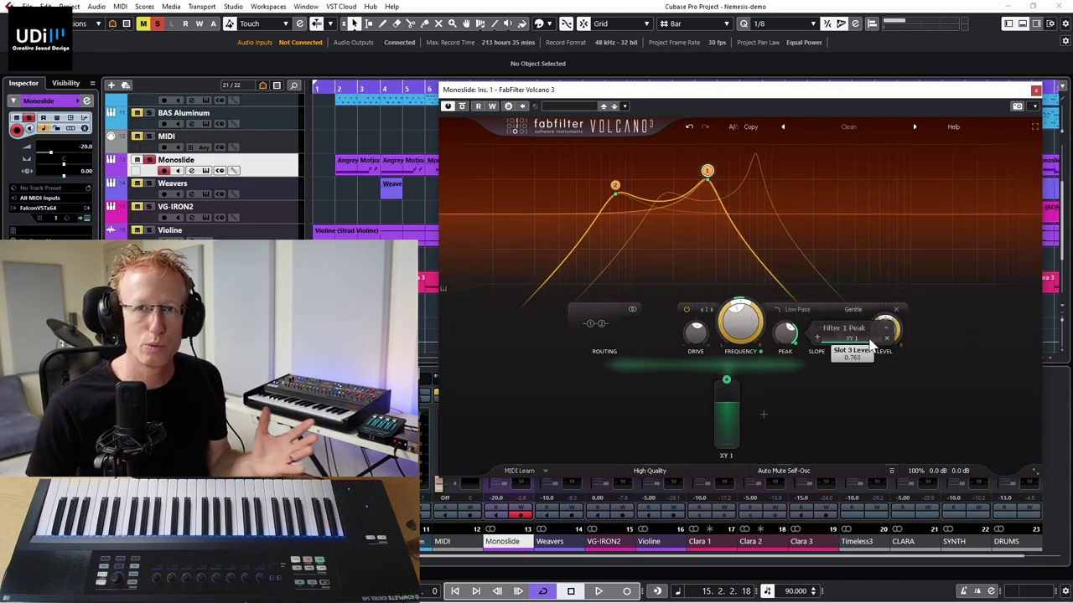
{"action": "mouse_move", "coordinate": [726, 384]}
{"action": "mouse_move", "coordinate": [737, 349]}
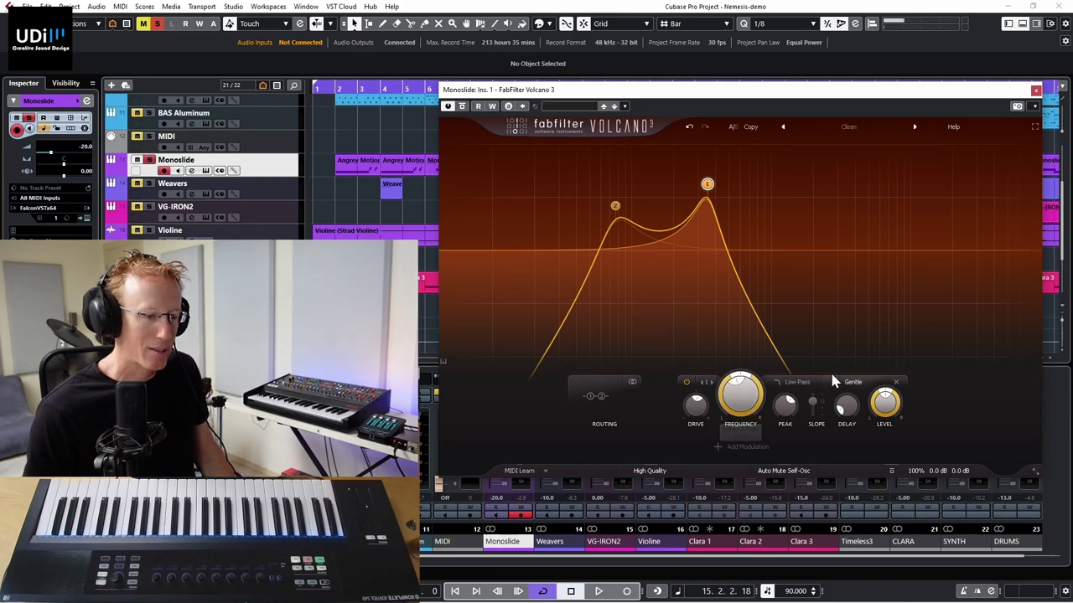
- Add a new XY Controller with one axis linked to filter 2 and the other to filter 1
{"action": "left_click", "coordinate": [722, 447]}
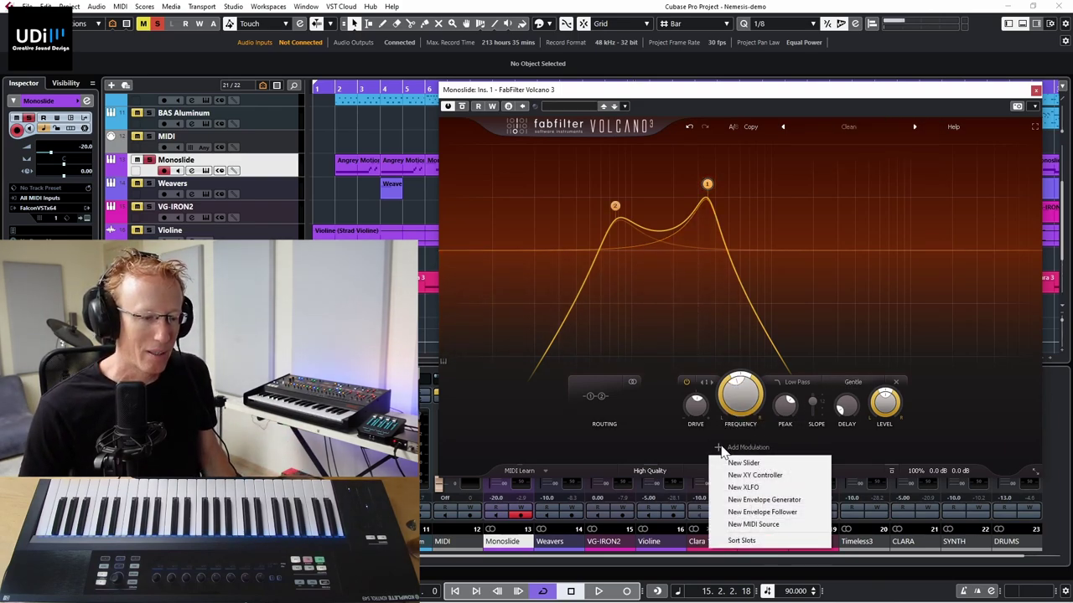
{"action": "left_click", "coordinate": [765, 476]}
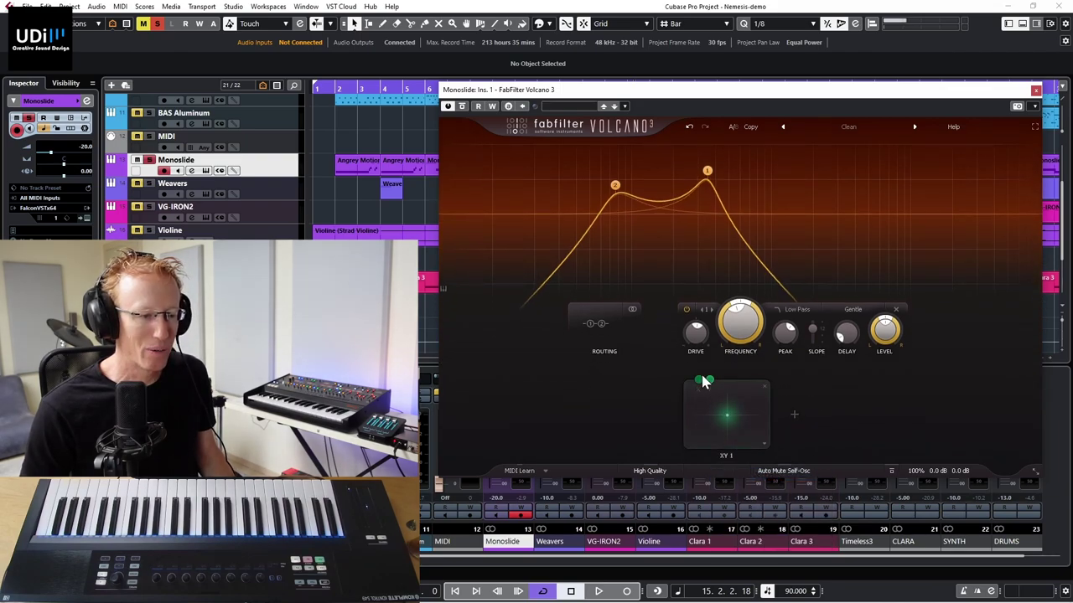
{"action": "left_click_drag", "start_coordinate": [710, 385], "coordinate": [614, 188]}
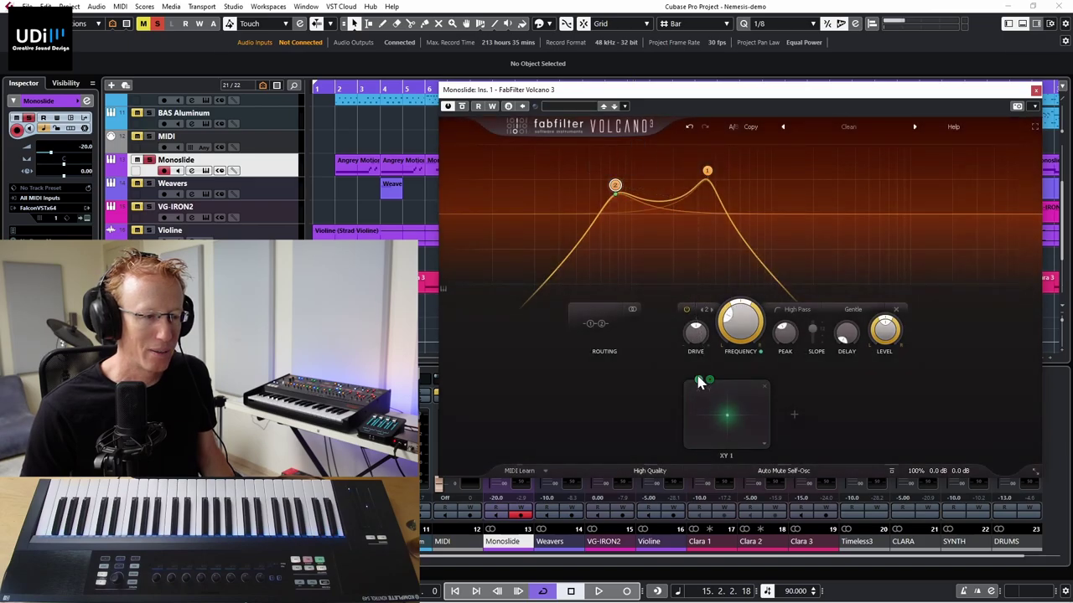
{"action": "left_click_drag", "start_coordinate": [701, 383], "coordinate": [709, 173]}
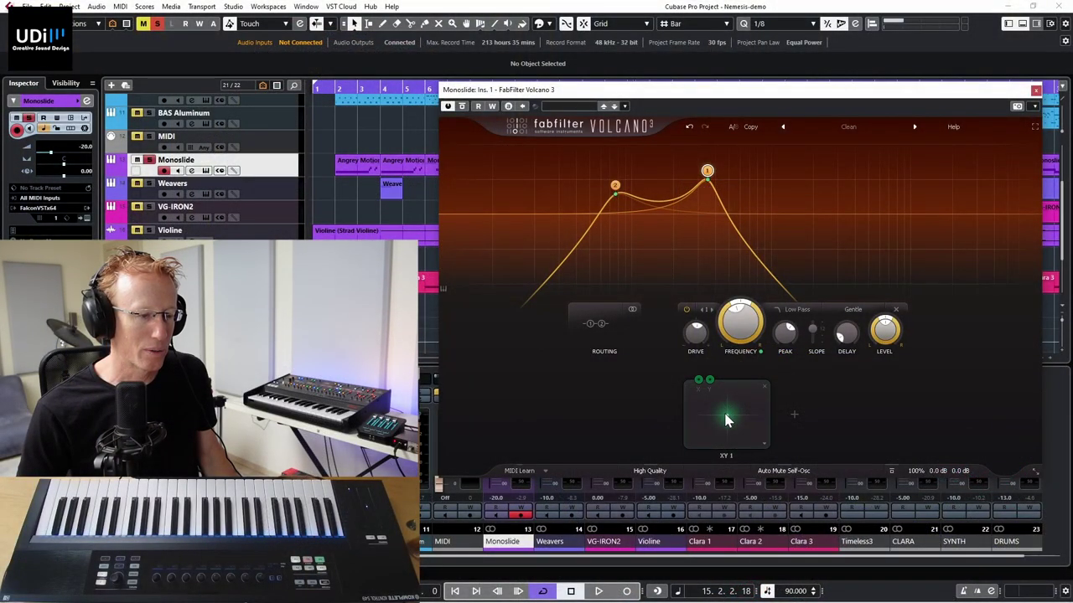
- Raise filter 1's base frequency and filter 2's frequency and peak, testing by sweeping the XY pad
{"action": "mouse_move", "coordinate": [726, 419]}
{"action": "left_mouse_down"}
{"action": "mouse_move", "coordinate": [709, 412]}
{"action": "mouse_move", "coordinate": [746, 443]}
{"action": "mouse_move", "coordinate": [712, 409]}
{"action": "mouse_move", "coordinate": [734, 415]}
{"action": "mouse_move", "coordinate": [757, 439]}
{"action": "mouse_move", "coordinate": [716, 395]}
{"action": "mouse_move", "coordinate": [761, 422]}
{"action": "mouse_move", "coordinate": [728, 433]}
{"action": "mouse_move", "coordinate": [709, 411]}
{"action": "mouse_move", "coordinate": [735, 424]}
{"action": "mouse_move", "coordinate": [745, 412]}
{"action": "mouse_move", "coordinate": [740, 419]}
{"action": "left_mouse_up"}
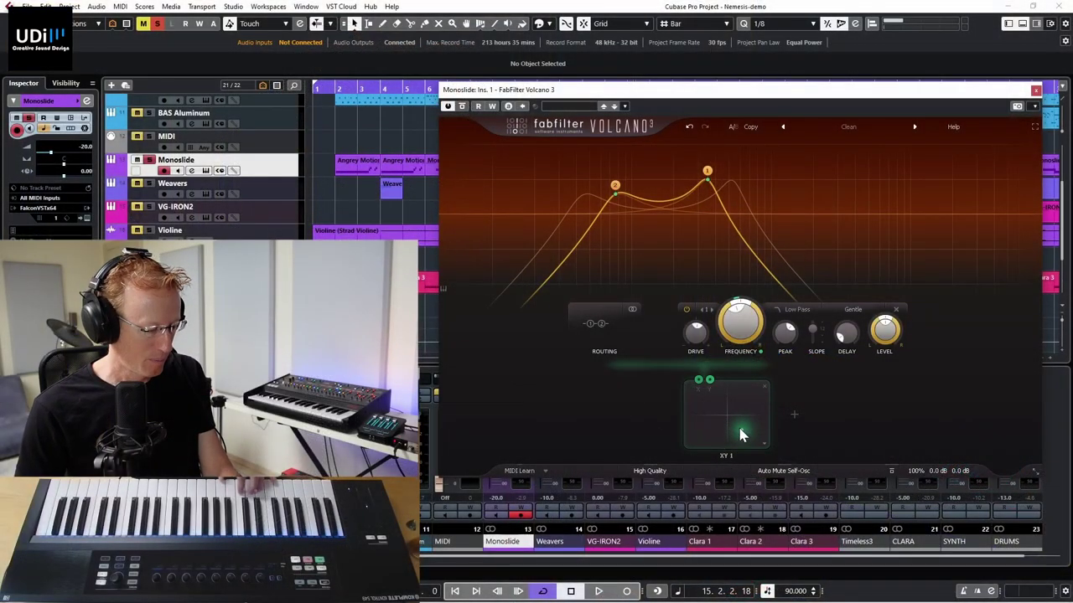
{"action": "left_click_drag", "start_coordinate": [740, 434], "coordinate": [788, 430]}
{"action": "left_click_drag", "start_coordinate": [725, 432], "coordinate": [771, 431]}
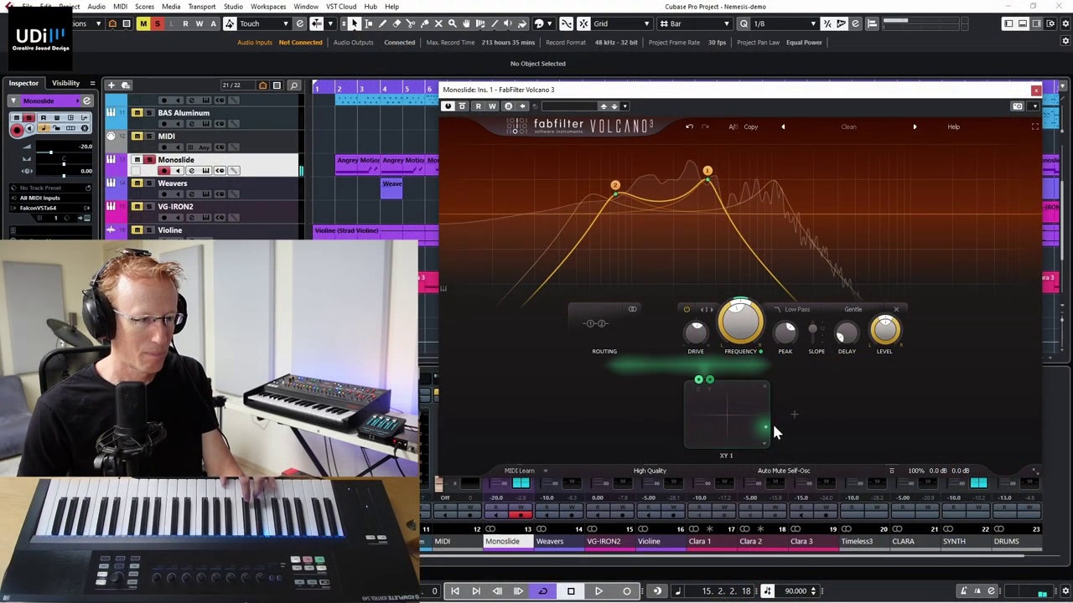
{"action": "left_click_drag", "start_coordinate": [740, 314], "coordinate": [720, 285]}
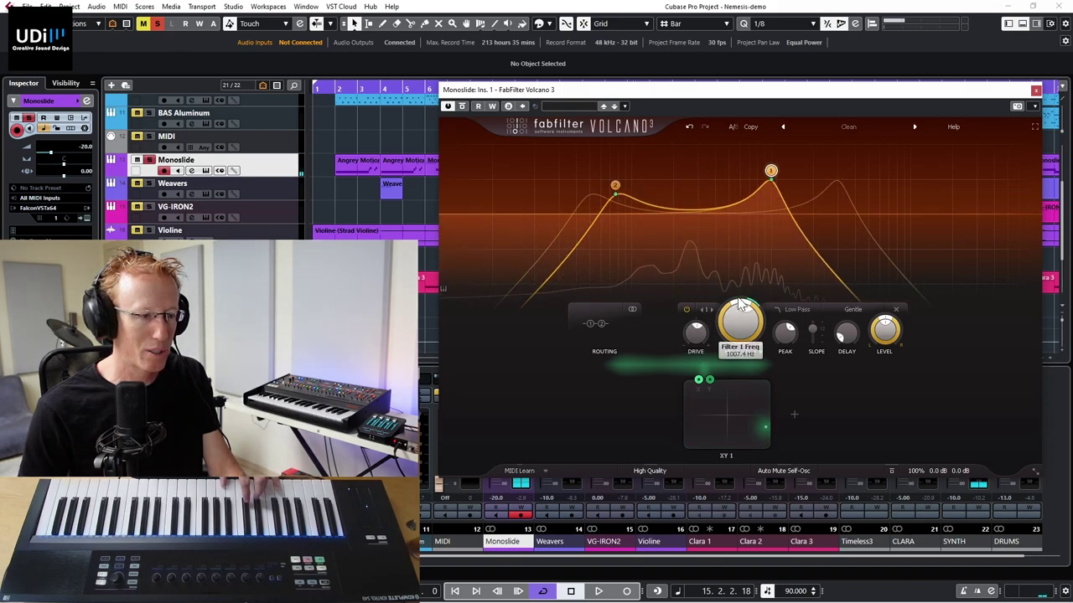
{"action": "left_click_drag", "start_coordinate": [610, 192], "coordinate": [651, 172]}
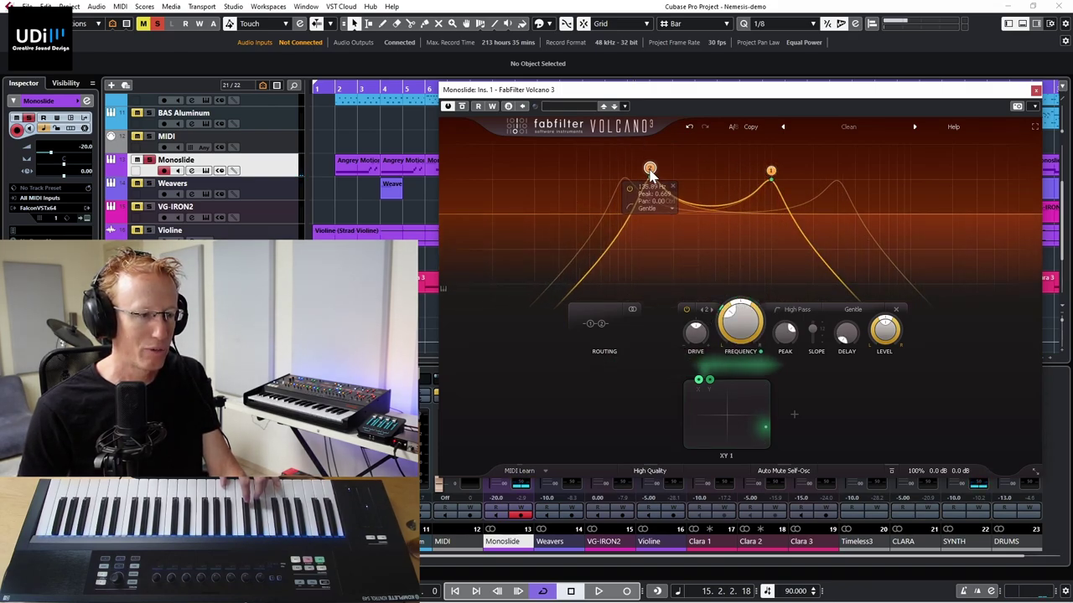
{"action": "left_click_drag", "start_coordinate": [749, 430], "coordinate": [701, 409]}
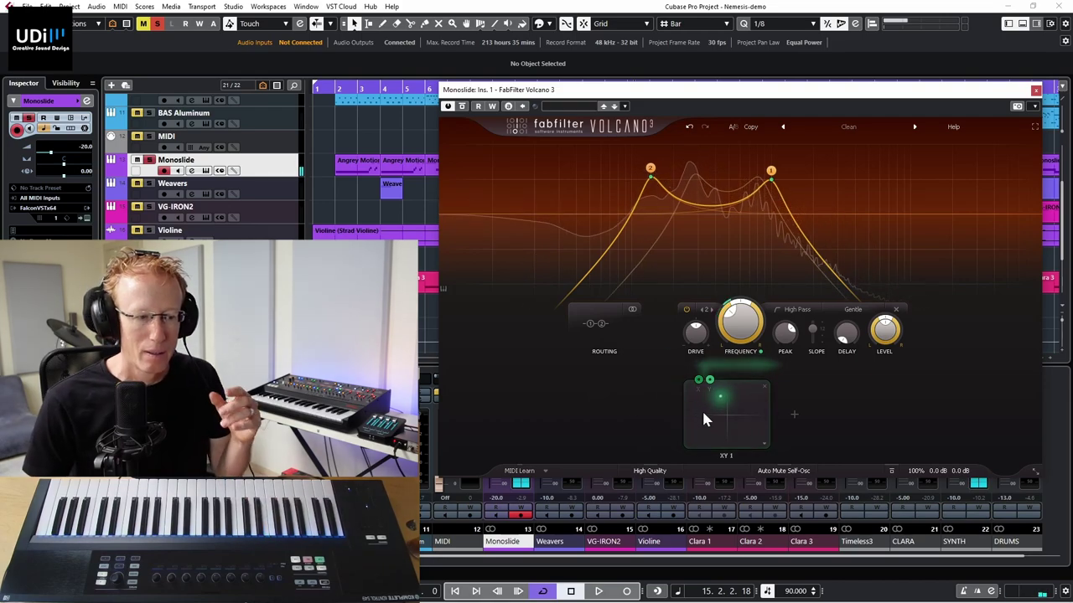
- Route XLFO 1 to Filter 1's frequency and raise its rate to about 2.227 Hz
{"action": "left_click", "coordinate": [794, 414]}
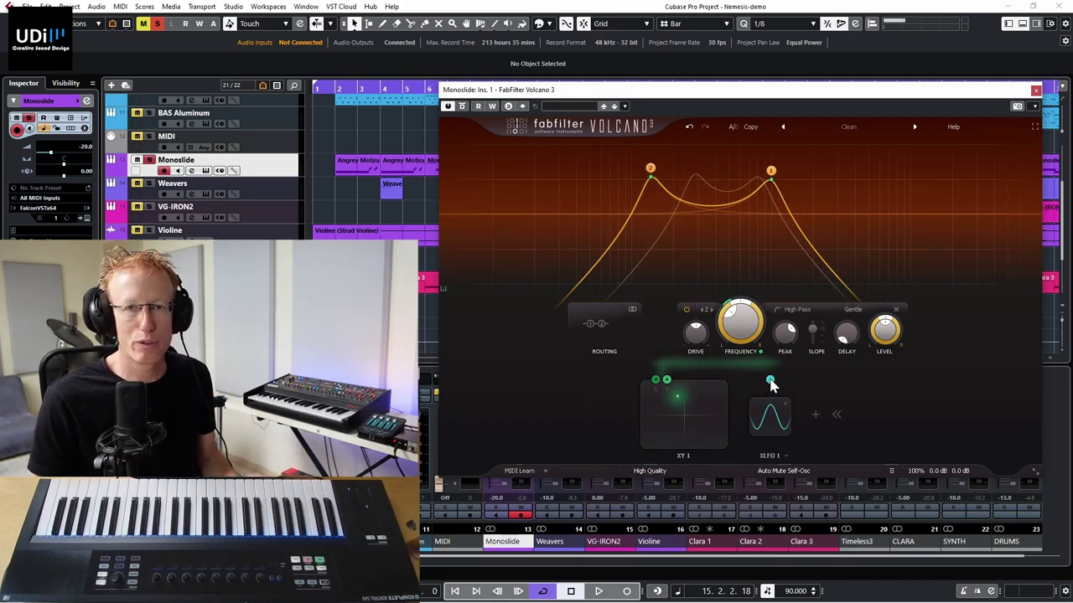
{"action": "mouse_move", "coordinate": [771, 384]}
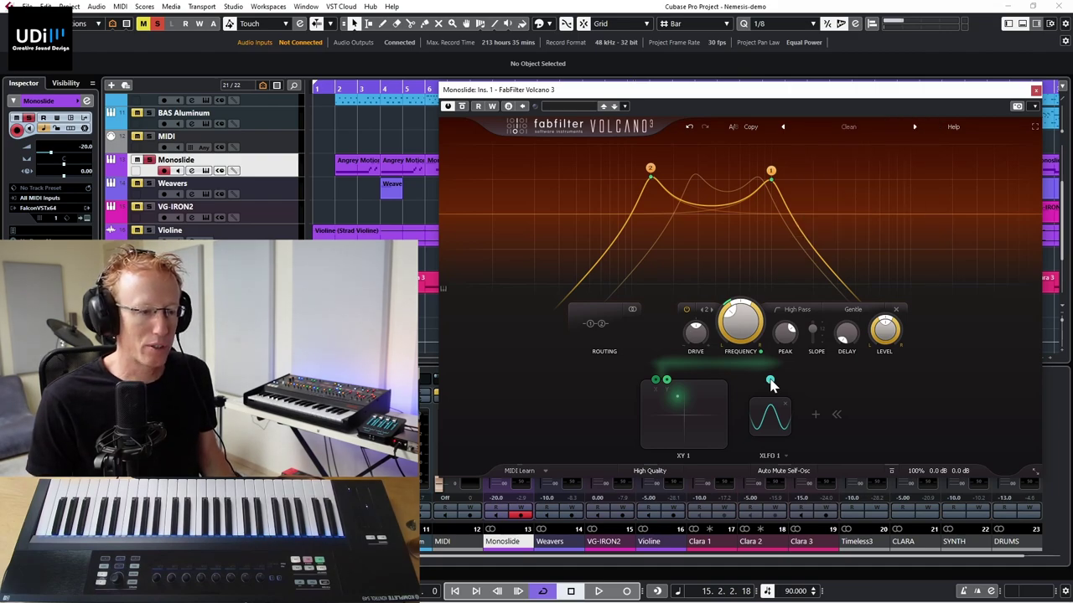
{"action": "left_click_drag", "start_coordinate": [771, 384], "coordinate": [775, 329]}
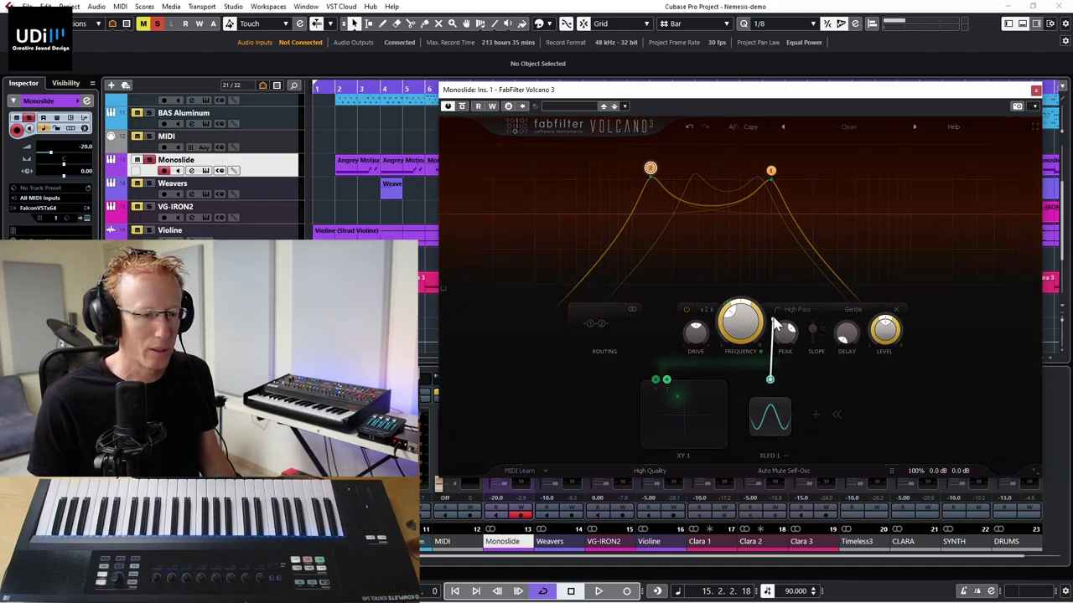
{"action": "left_click_drag", "start_coordinate": [771, 172], "coordinate": [773, 177]}
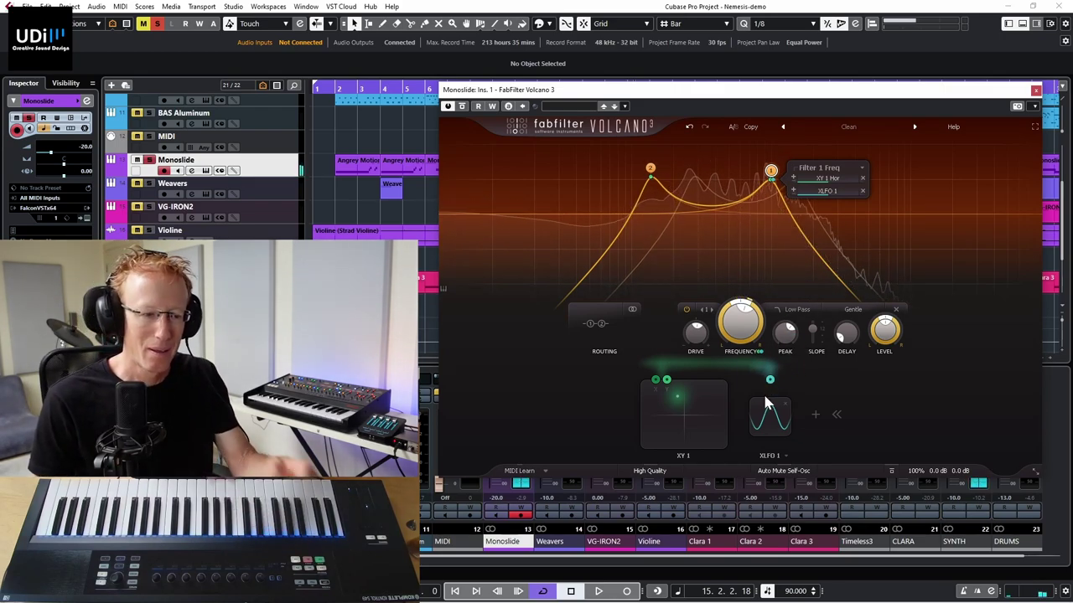
{"action": "mouse_move", "coordinate": [767, 415]}
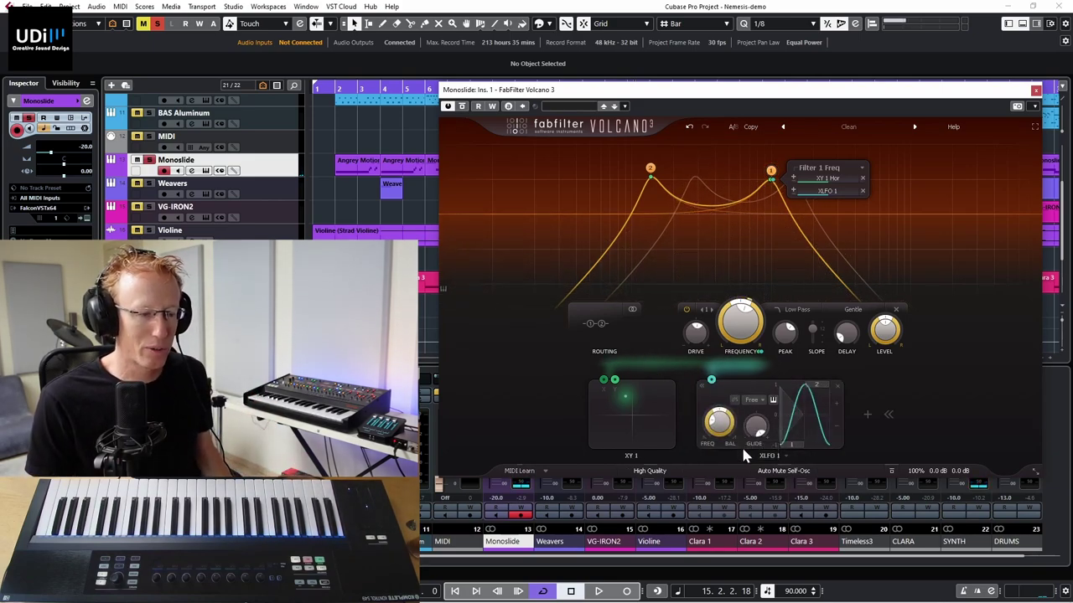
{"action": "left_click_drag", "start_coordinate": [722, 428], "coordinate": [719, 404]}
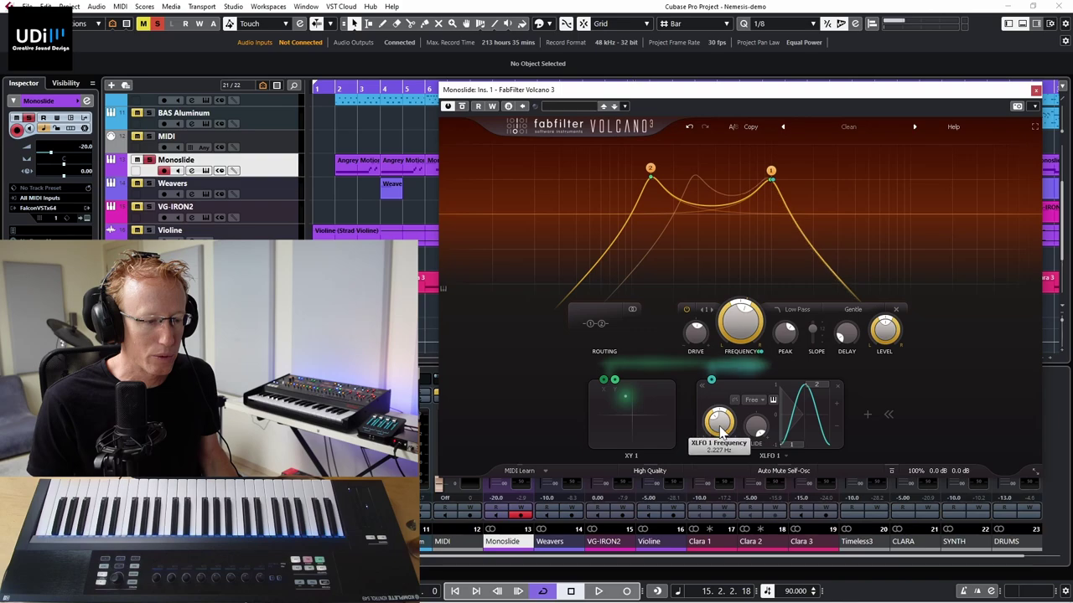
- Sync XLFO 1 to 1/4 notes and deepen its Filter 1 frequency modulation
{"action": "left_click", "coordinate": [753, 400]}
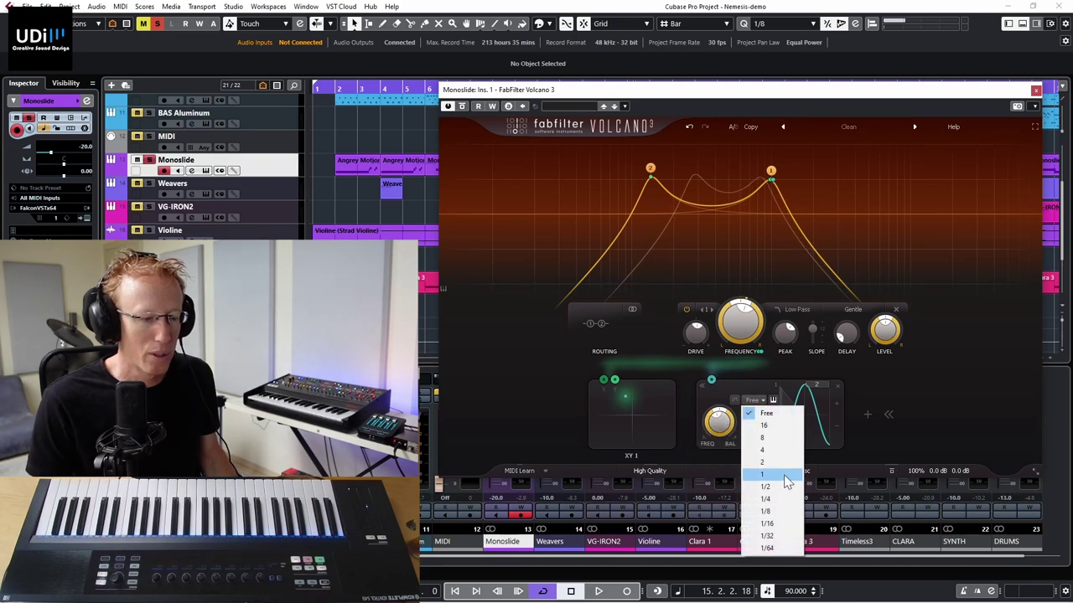
{"action": "left_click", "coordinate": [765, 498]}
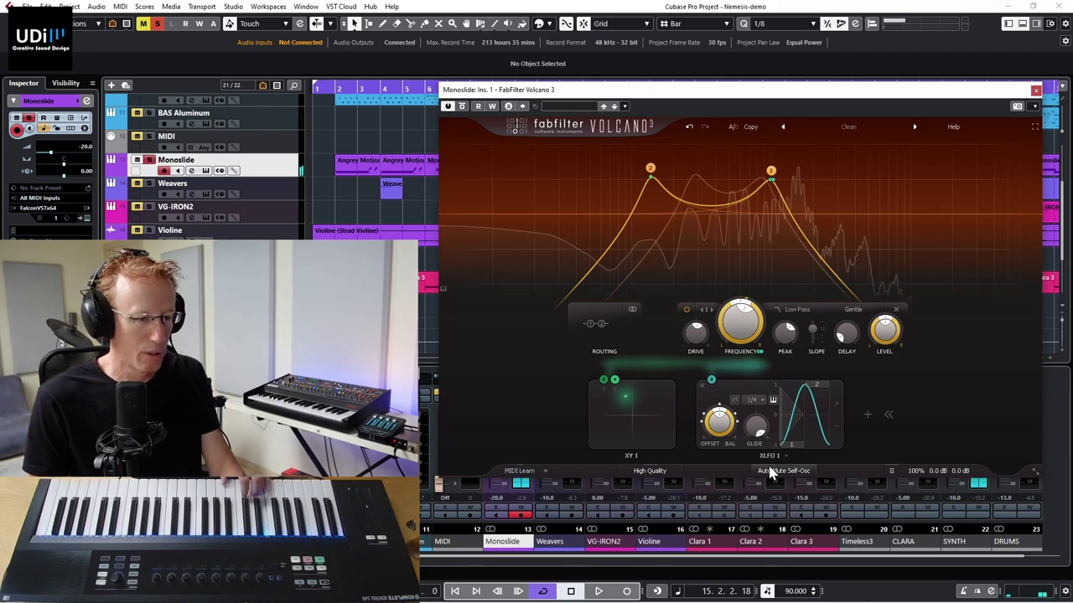
{"action": "mouse_move", "coordinate": [770, 472]}
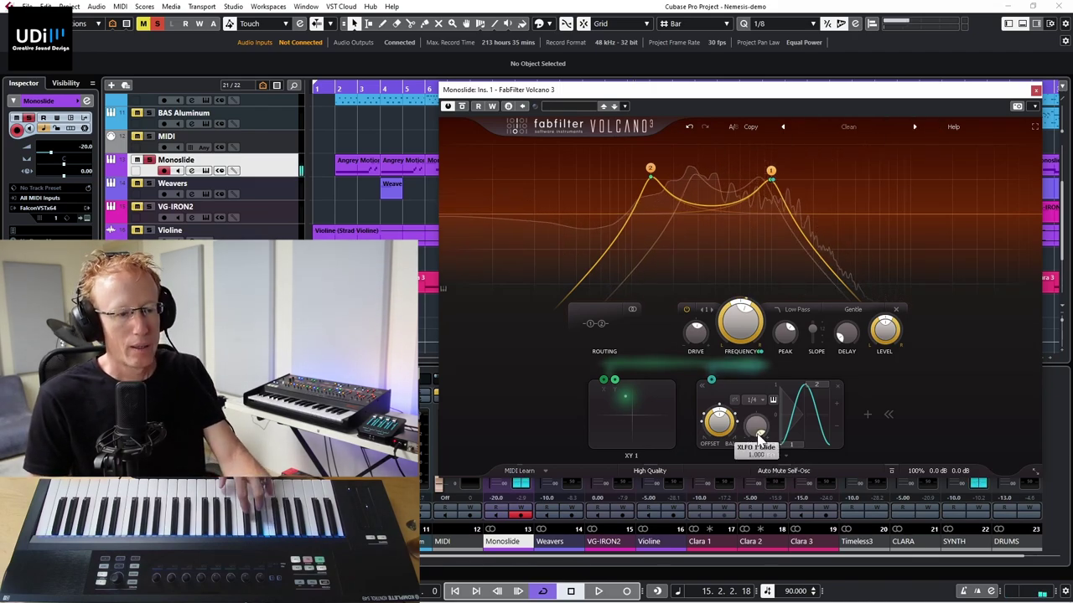
{"action": "left_click", "coordinate": [711, 382]}
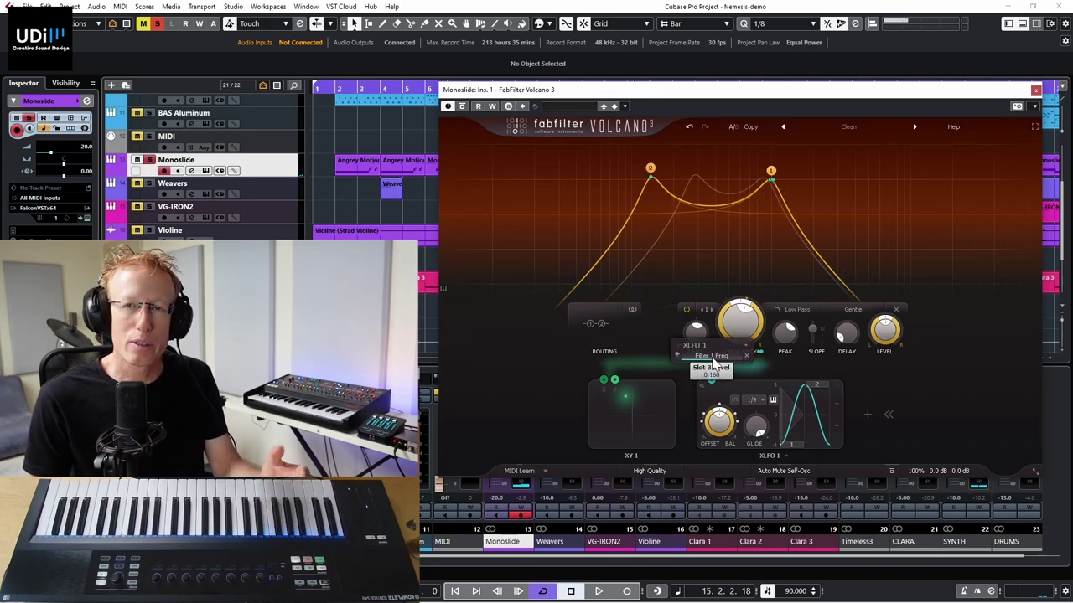
{"action": "mouse_move", "coordinate": [710, 363]}
{"action": "left_click_drag", "start_coordinate": [710, 363], "coordinate": [762, 354]}
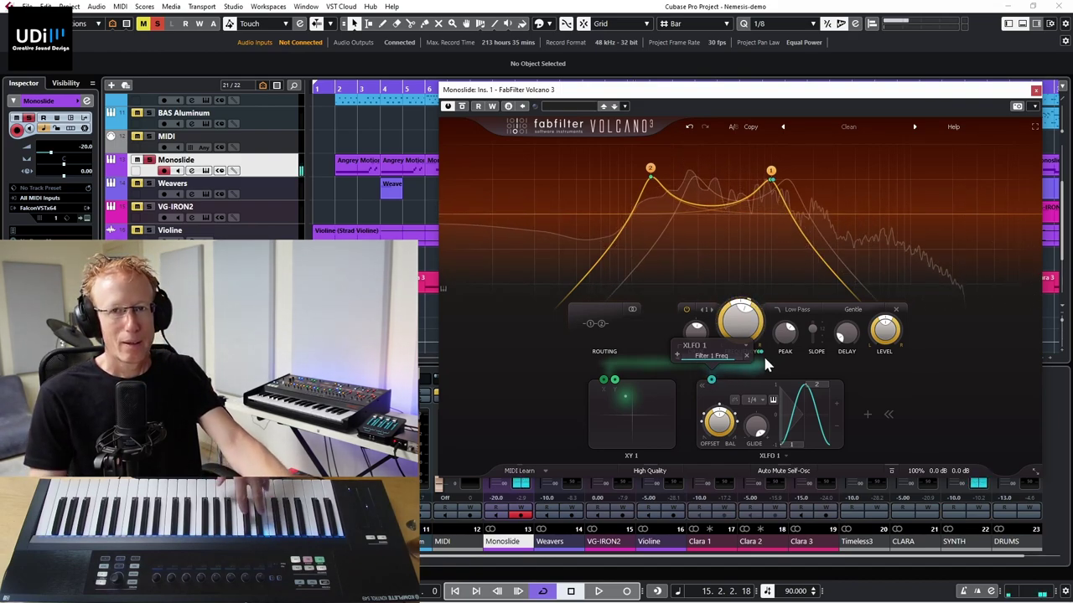
- Extend XLFO 1 to four steps with step 3 pulled down low
{"action": "left_click", "coordinate": [834, 398]}
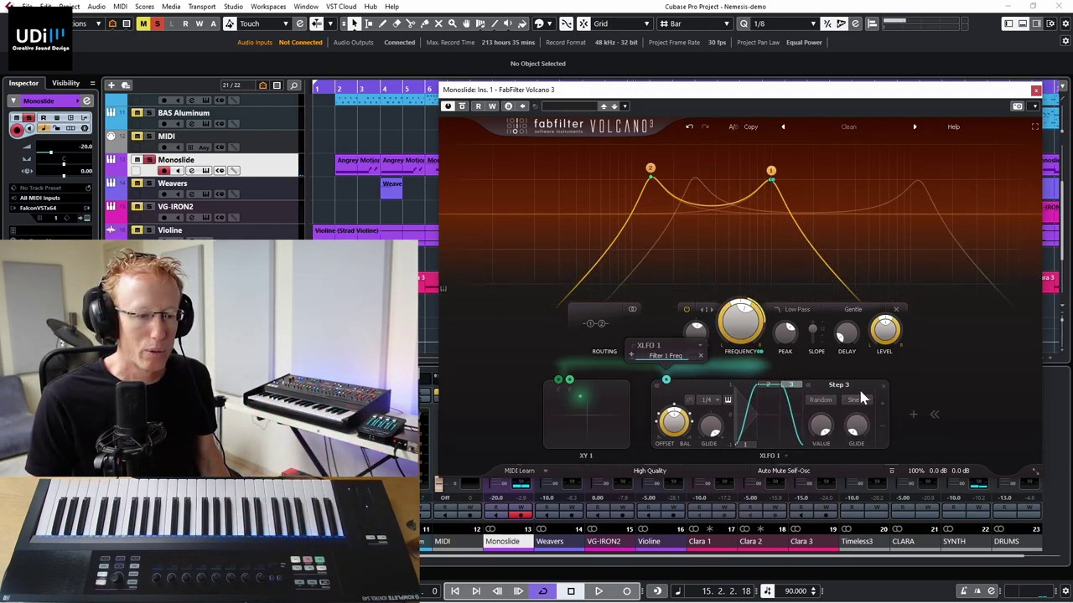
{"action": "left_click", "coordinate": [880, 400]}
{"action": "left_click_drag", "start_coordinate": [783, 401], "coordinate": [776, 423]}
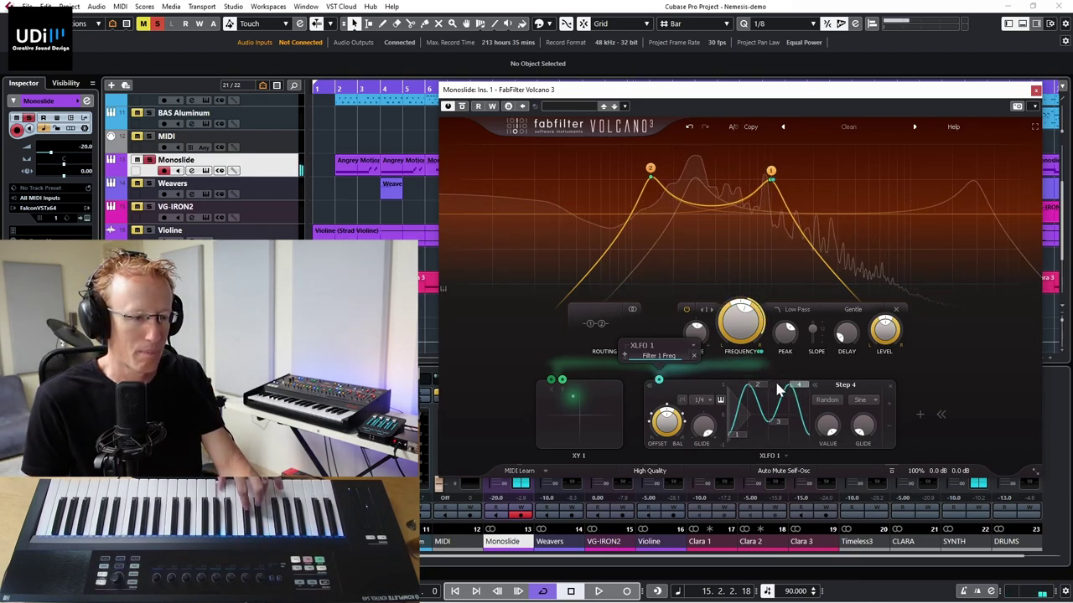
- Shift filter 2's cutoff to 196.56 Hz and remove the XLFO 1 to Filter 1 Freq link
{"action": "left_click_drag", "start_coordinate": [659, 379], "coordinate": [637, 360]}
{"action": "left_click_drag", "start_coordinate": [650, 169], "coordinate": [672, 170]}
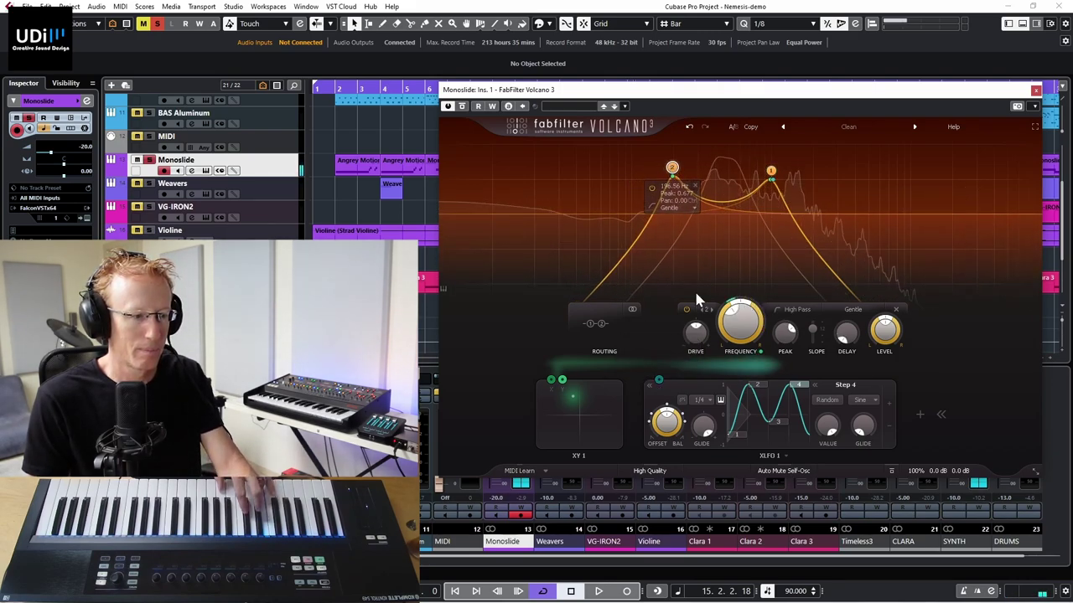
{"action": "left_click", "coordinate": [660, 382]}
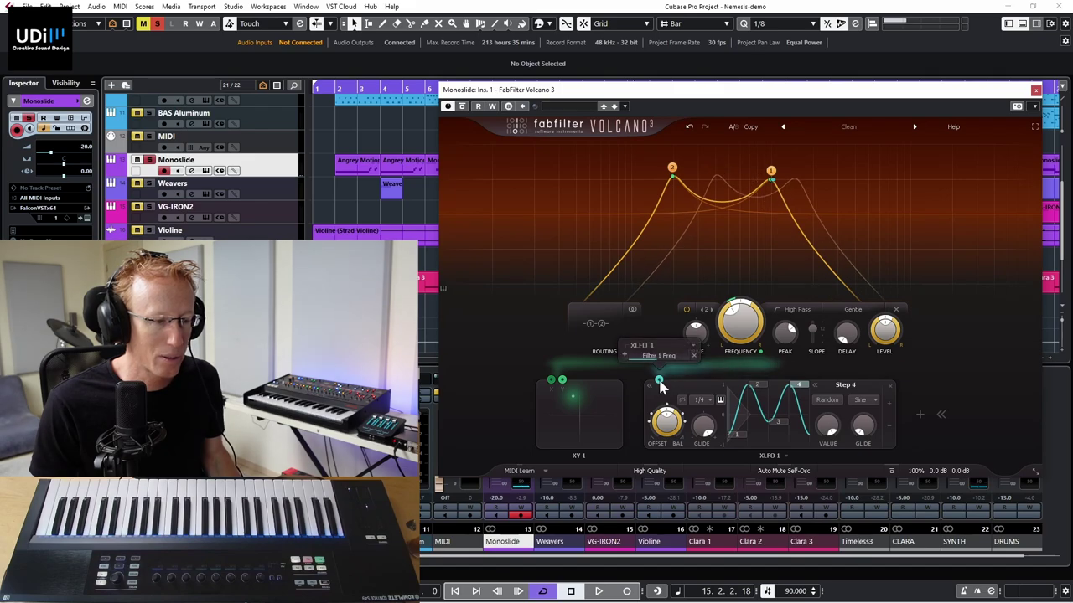
{"action": "left_click", "coordinate": [694, 356]}
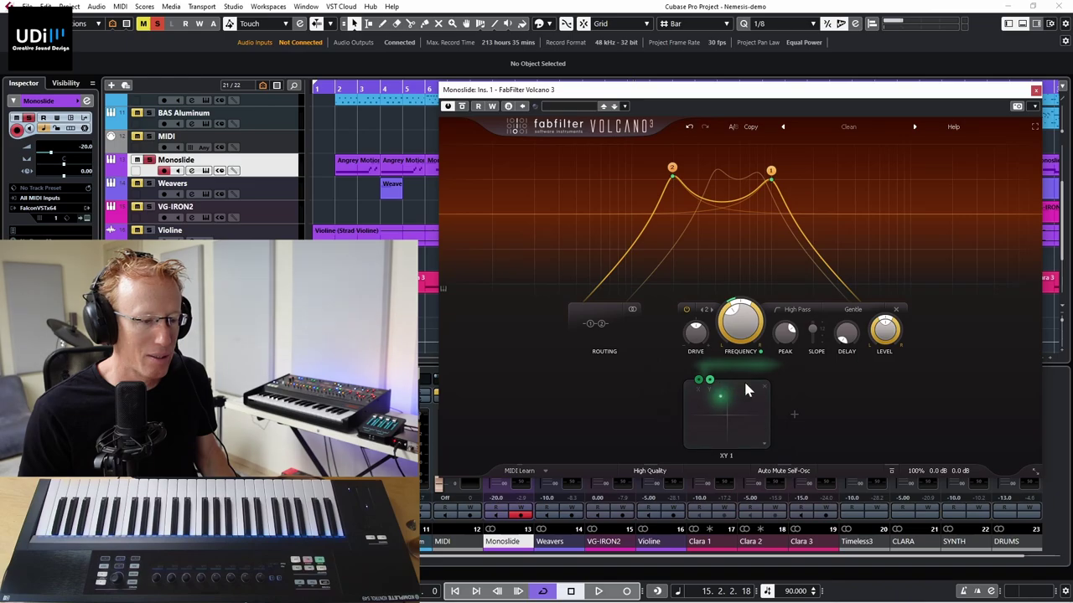
- Add envelope EG 1 driving Filter 1's frequency and expand its editor
{"action": "left_click", "coordinate": [740, 402]}
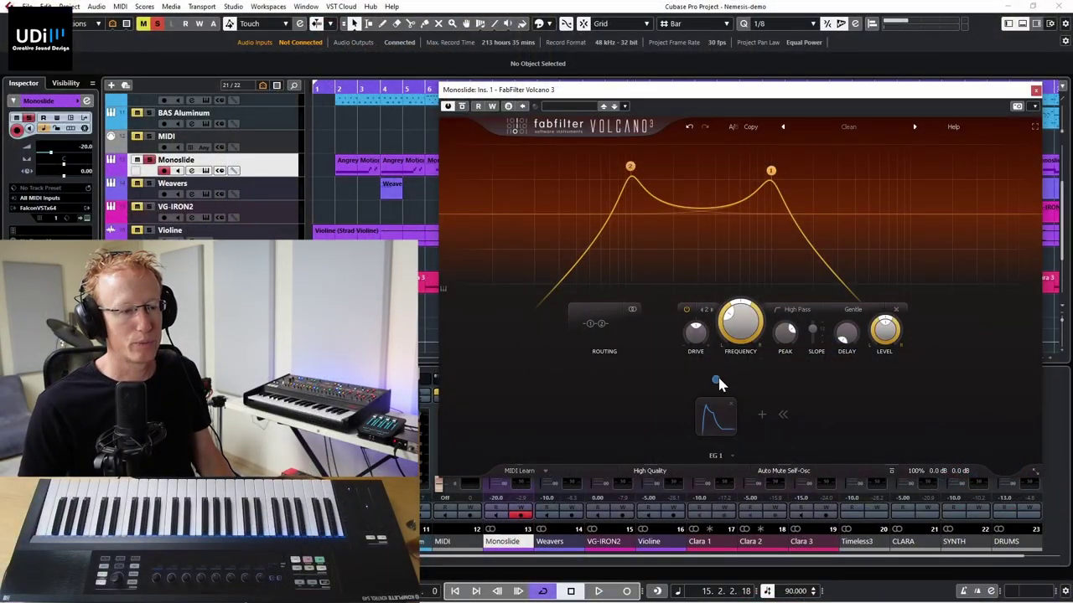
{"action": "mouse_move", "coordinate": [717, 382]}
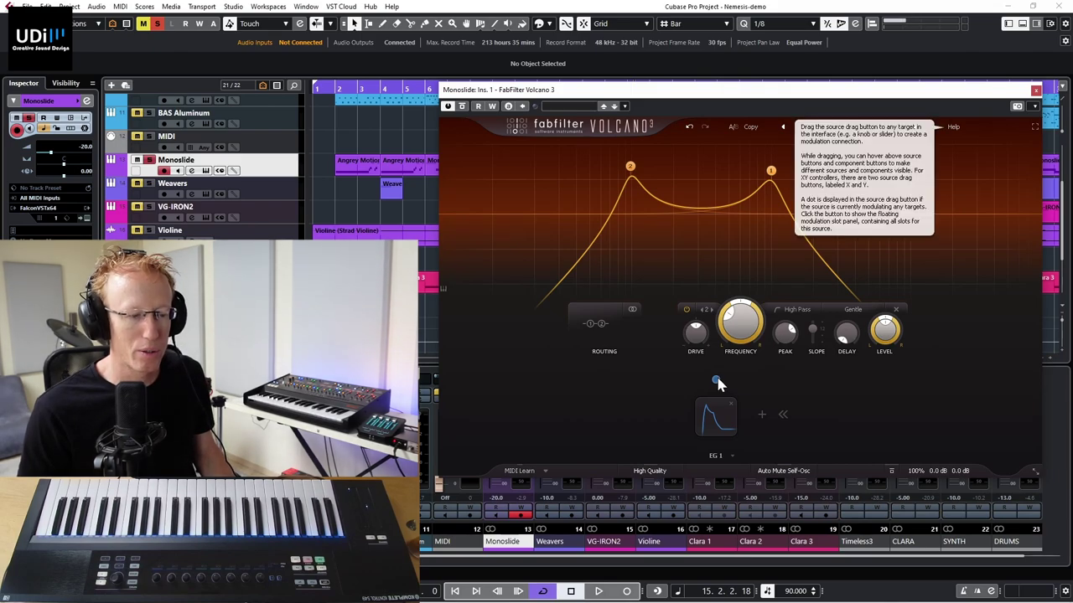
{"action": "left_click_drag", "start_coordinate": [717, 382], "coordinate": [771, 176]}
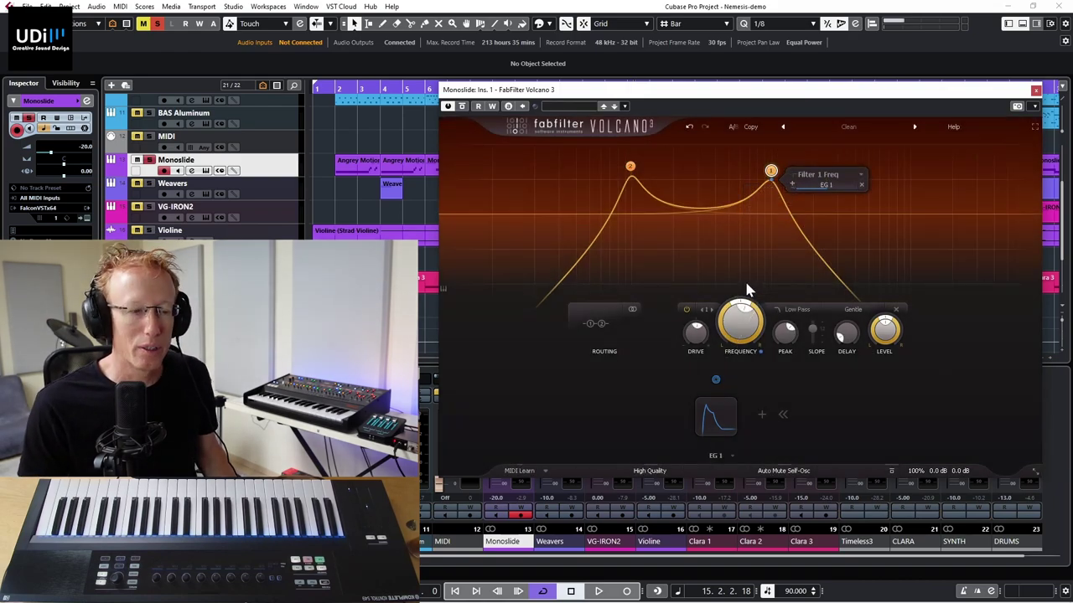
{"action": "left_click", "coordinate": [713, 416]}
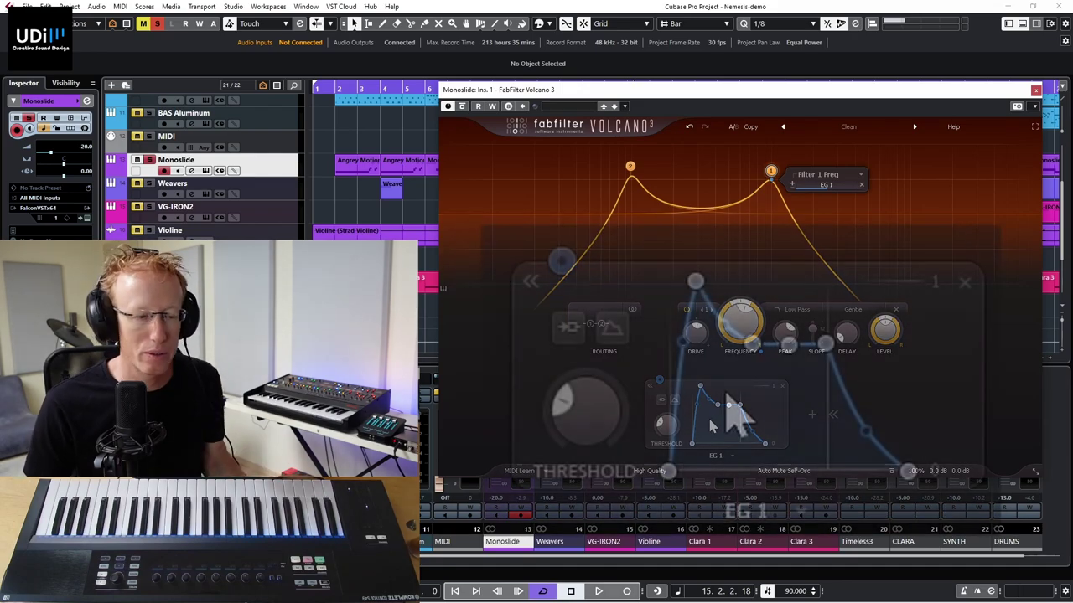
- Set EG 1's attack to 0.666 s and lengthen its hold, then remove EG 1
{"action": "mouse_move", "coordinate": [702, 287]}
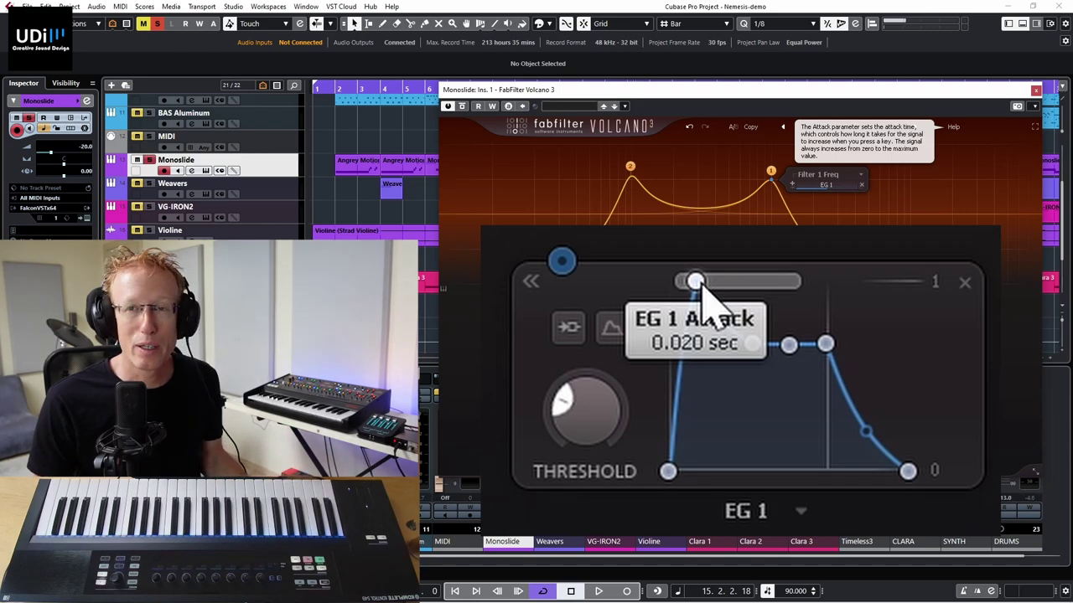
{"action": "left_click_drag", "start_coordinate": [702, 287], "coordinate": [729, 283]}
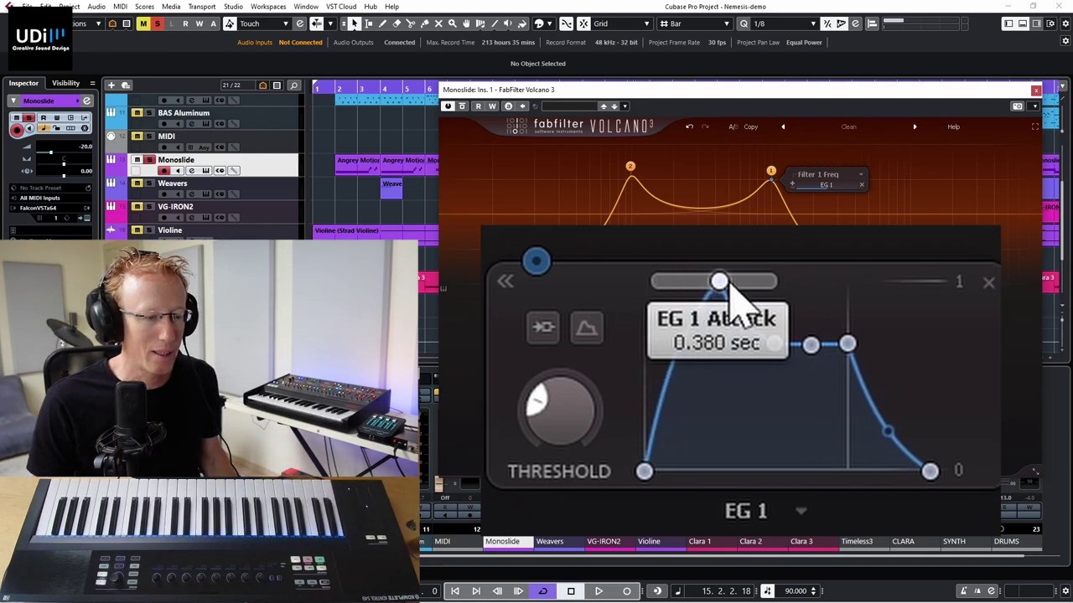
{"action": "mouse_move", "coordinate": [826, 356]}
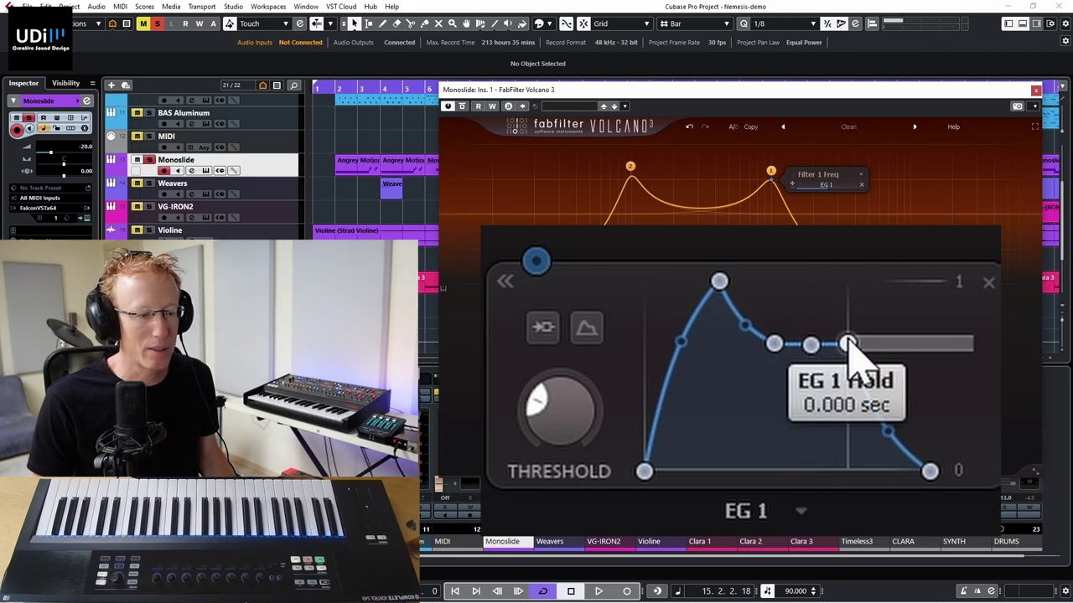
{"action": "left_click_drag", "start_coordinate": [852, 347], "coordinate": [892, 358]}
{"action": "mouse_move", "coordinate": [696, 391]}
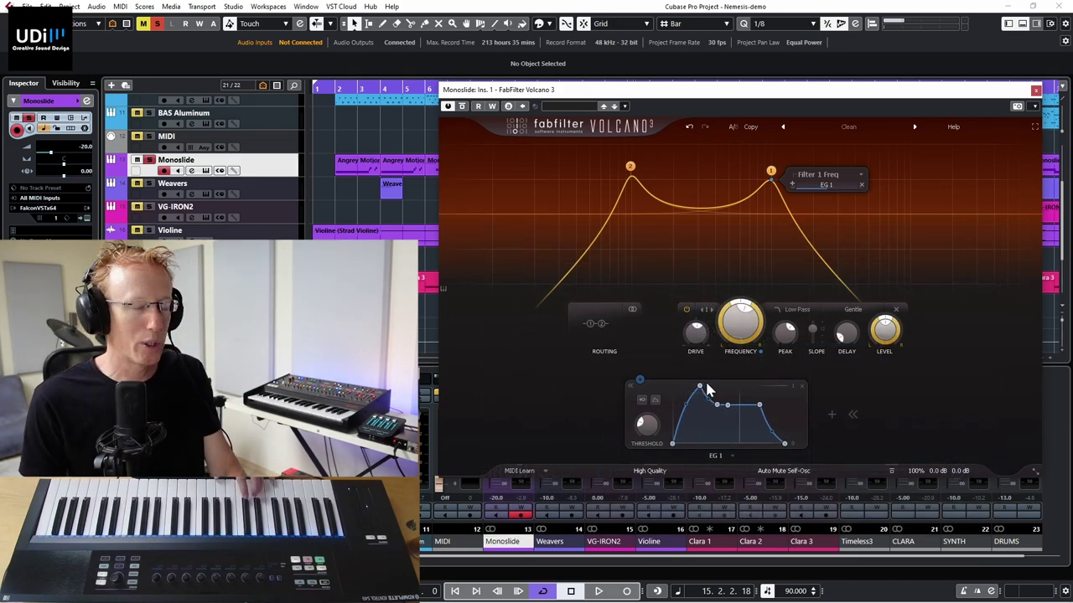
{"action": "left_click_drag", "start_coordinate": [706, 388], "coordinate": [704, 387]}
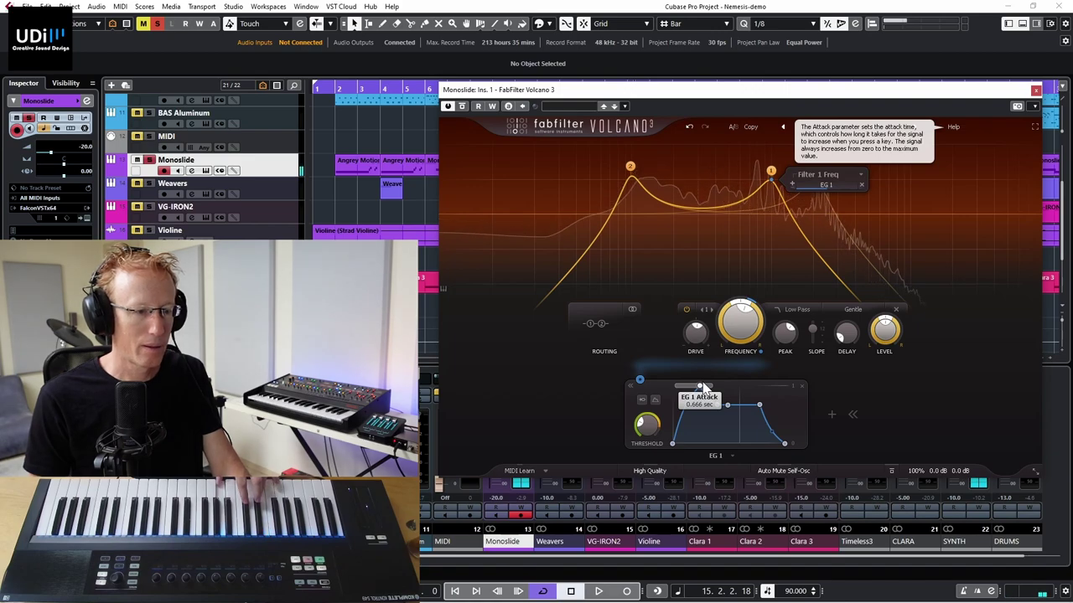
{"action": "left_click_drag", "start_coordinate": [759, 406], "coordinate": [742, 413]}
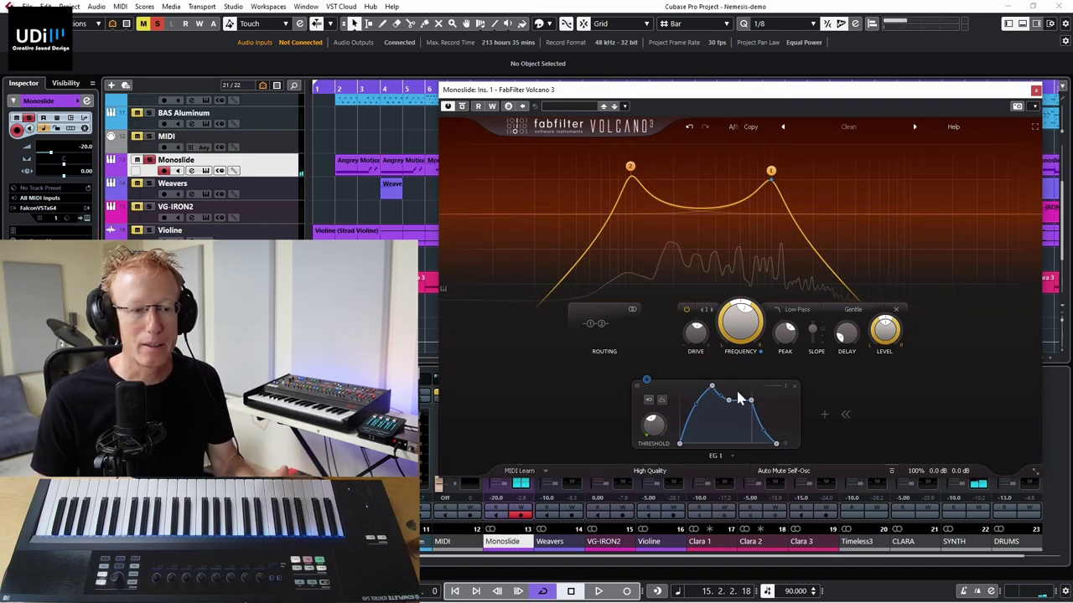
{"action": "left_click", "coordinate": [796, 386]}
- Add envelope follower EF 1 and route it to both filters' frequencies
{"action": "left_click", "coordinate": [715, 446]}
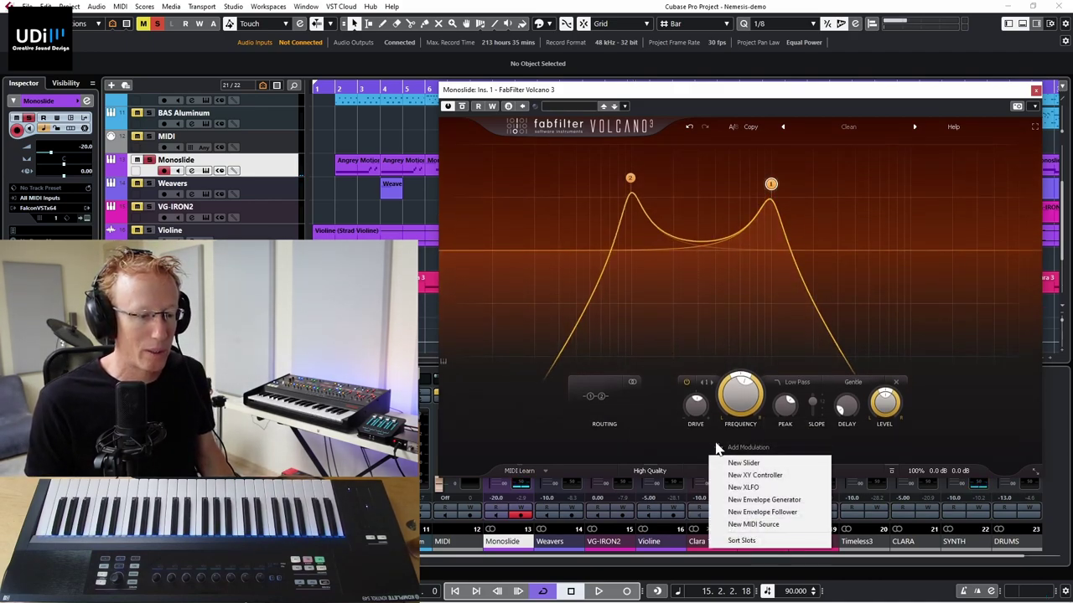
{"action": "left_click", "coordinate": [770, 512]}
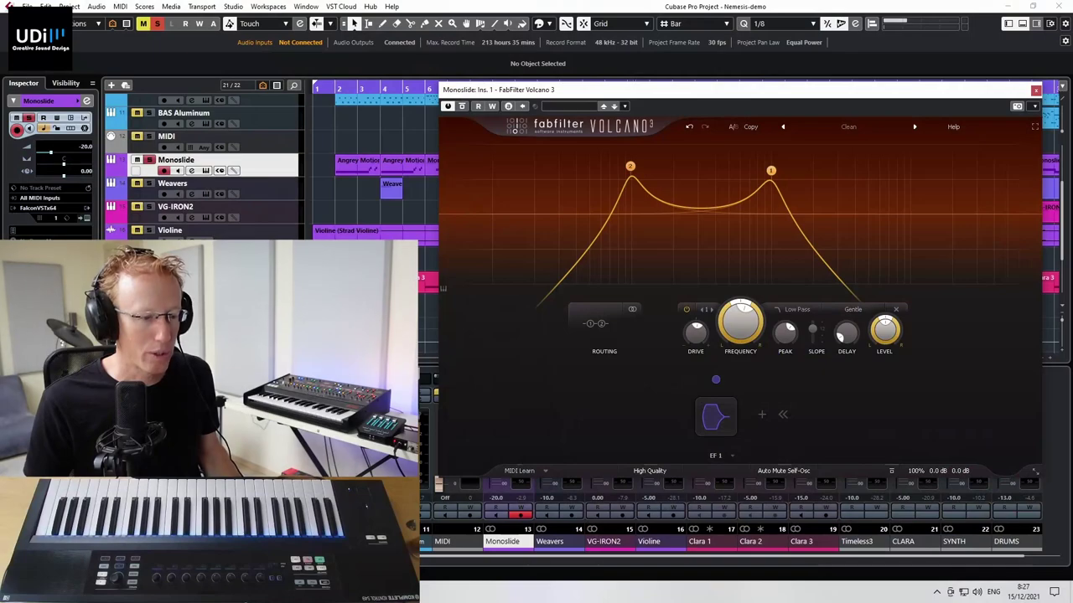
{"action": "left_click_drag", "start_coordinate": [715, 379], "coordinate": [637, 227]}
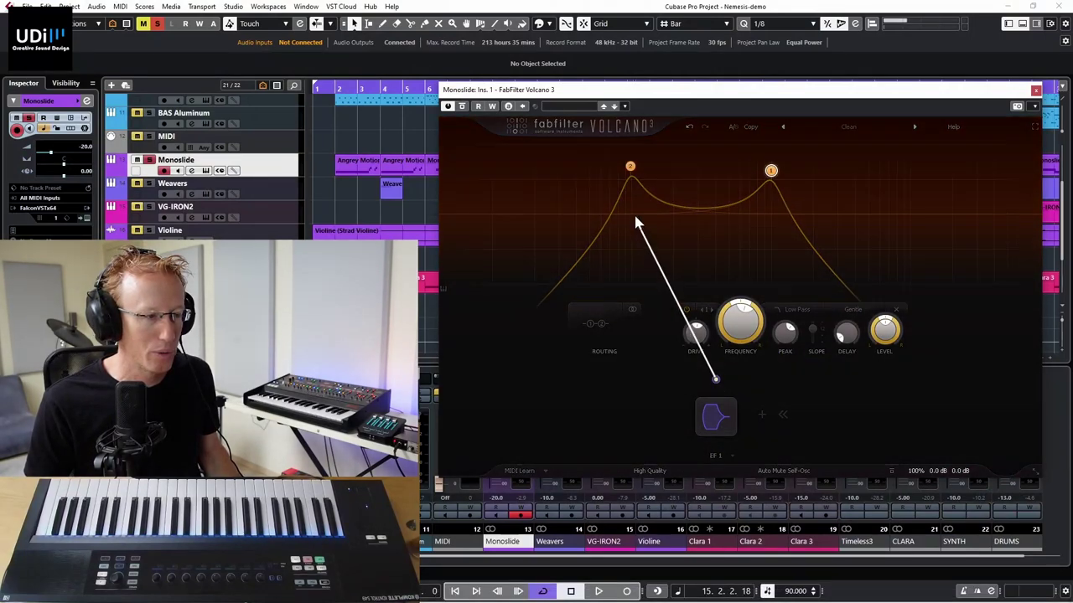
{"action": "left_click_drag", "start_coordinate": [631, 167], "coordinate": [630, 167]}
{"action": "left_click_drag", "start_coordinate": [716, 379], "coordinate": [788, 280]}
- Lengthen EF 1's attack slightly, choose its detection mode, and set release to about 0.47 s
{"action": "mouse_move", "coordinate": [708, 419]}
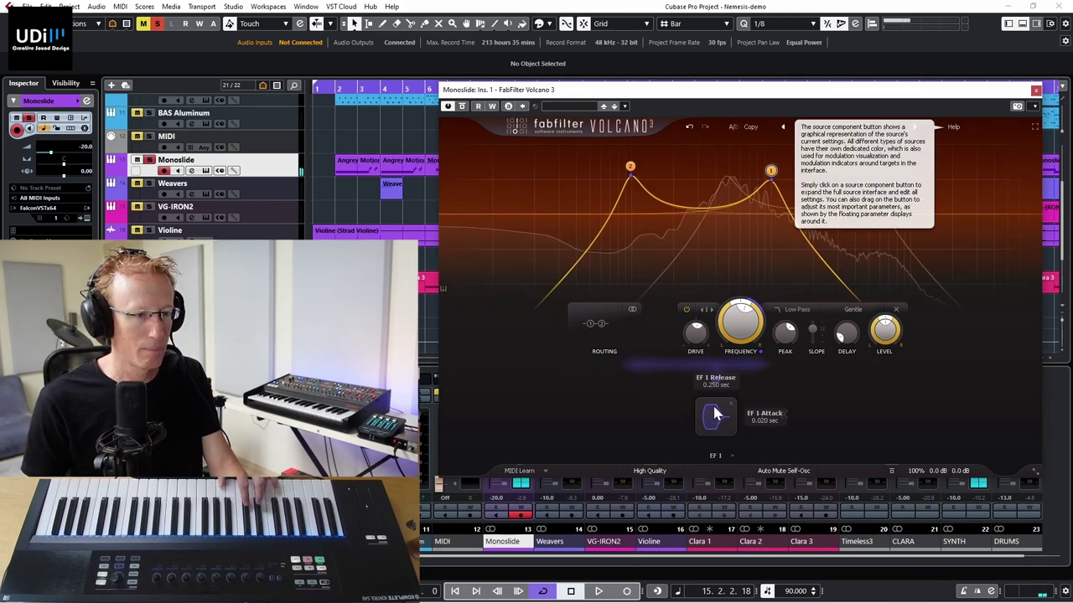
{"action": "left_click", "coordinate": [713, 413]}
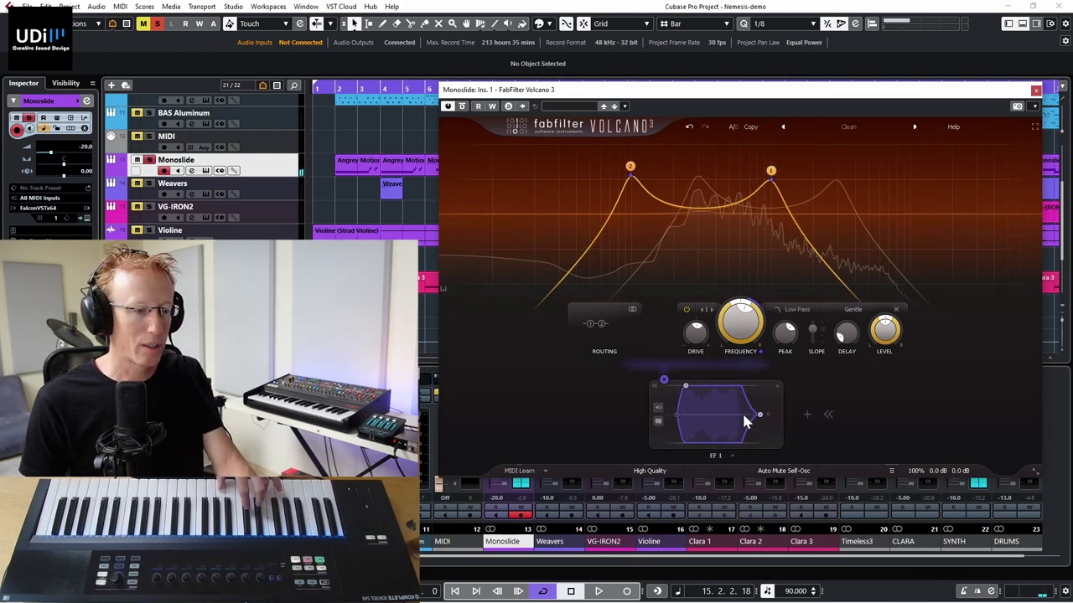
{"action": "mouse_move", "coordinate": [766, 417]}
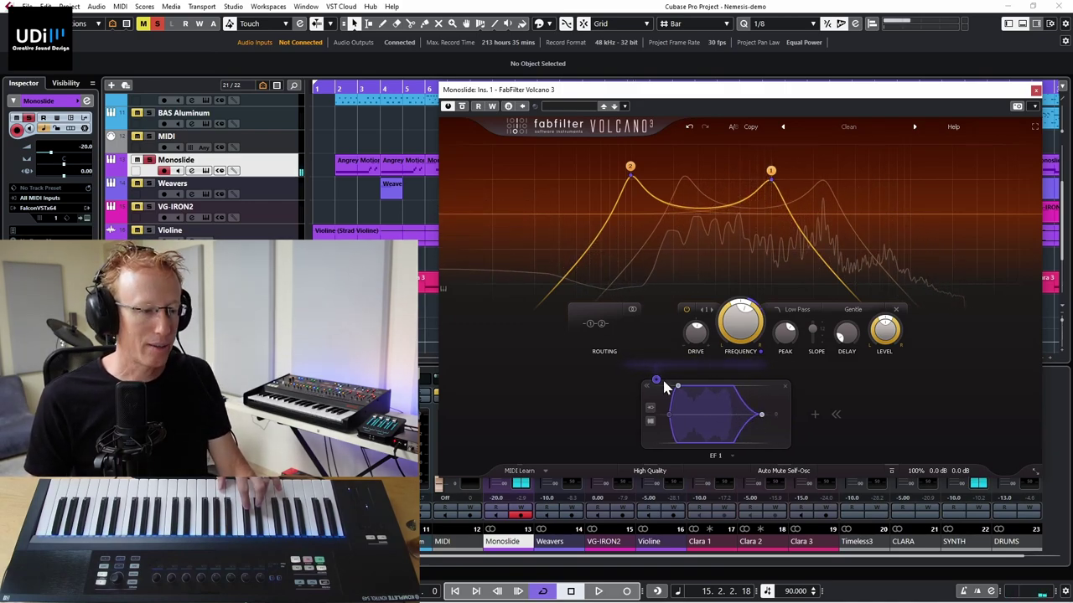
{"action": "left_click_drag", "start_coordinate": [678, 386], "coordinate": [682, 386]}
{"action": "mouse_move", "coordinate": [761, 417]}
{"action": "left_mouse_down"}
{"action": "mouse_move", "coordinate": [772, 417]}
{"action": "mouse_move", "coordinate": [755, 418]}
{"action": "left_mouse_up"}
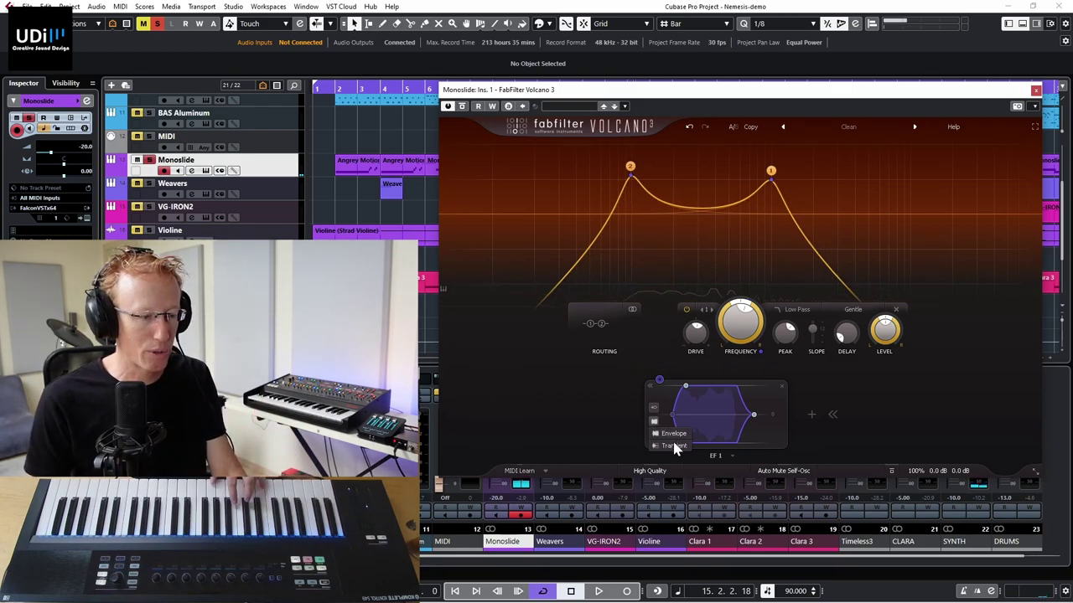
{"action": "left_click", "coordinate": [674, 445]}
{"action": "left_click_drag", "start_coordinate": [735, 420], "coordinate": [745, 413]}
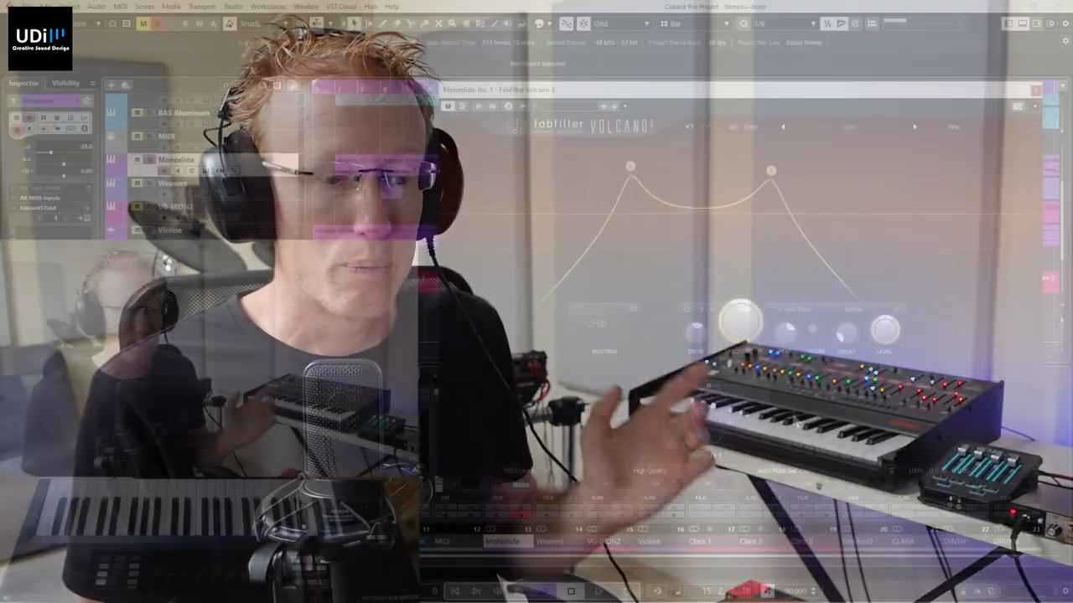
- Open the Add Modulation source menu next to the EF 1 slot
{"action": "left_click", "coordinate": [792, 417]}
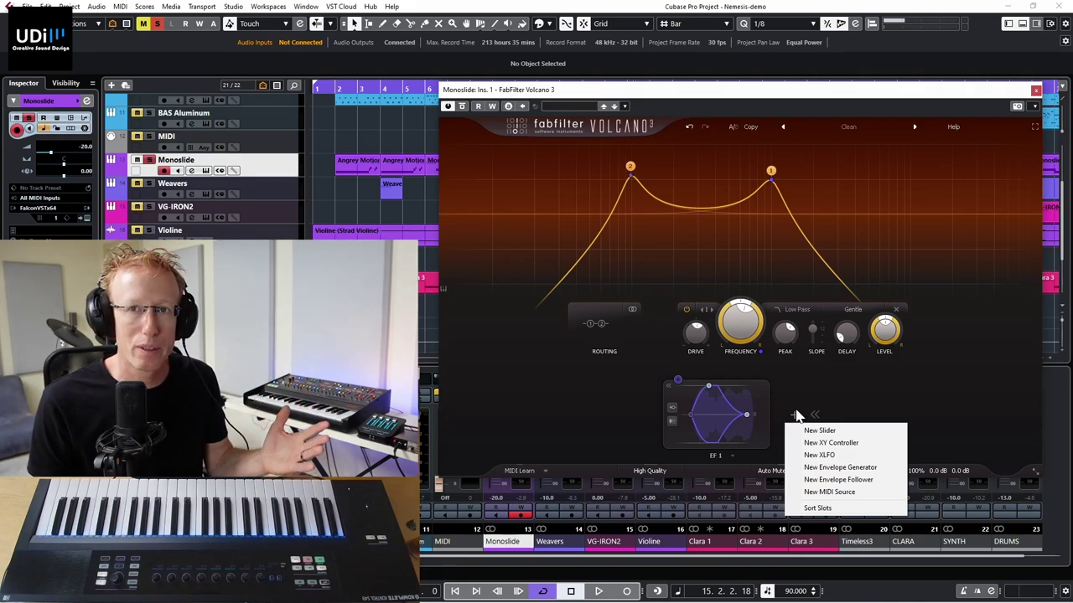
- Add a MIDI source driving filter 1's Drive and switch it from Mod Wheel to Controller CC 0
{"action": "left_click", "coordinate": [829, 492]}
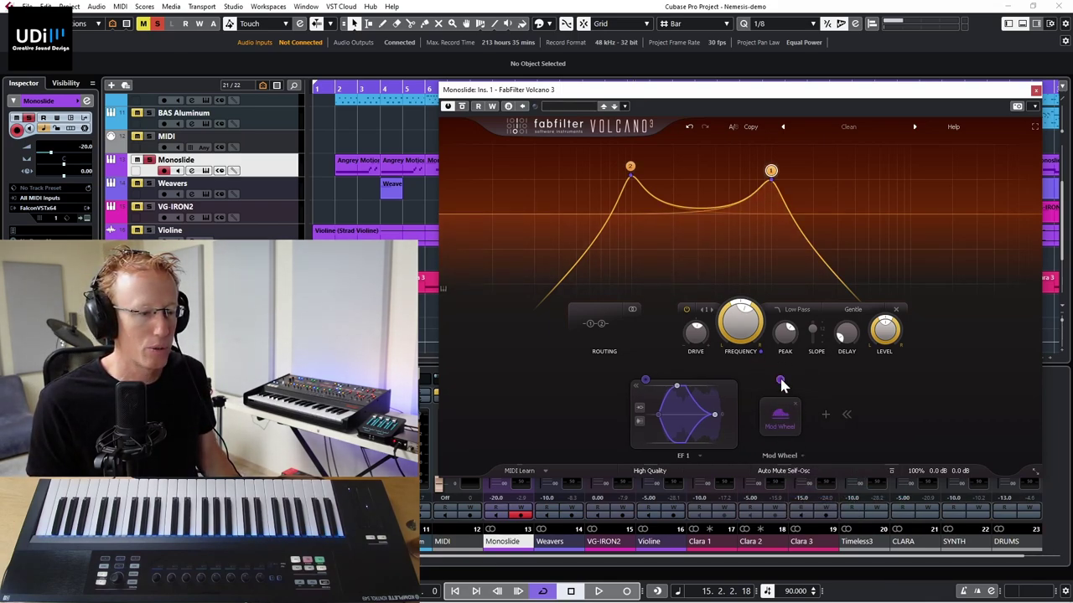
{"action": "left_click_drag", "start_coordinate": [778, 379], "coordinate": [692, 337]}
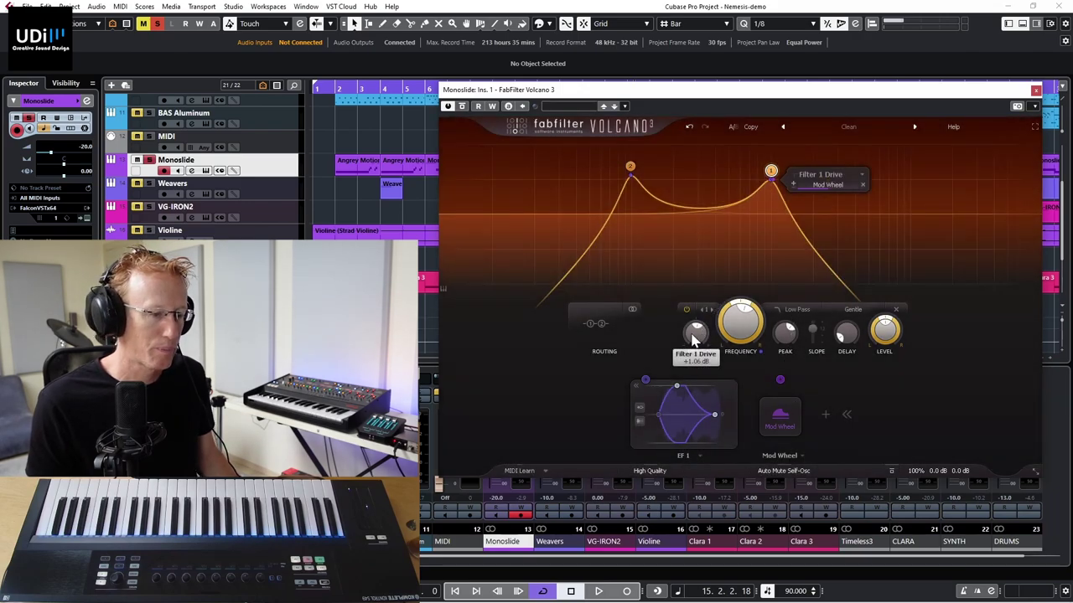
{"action": "left_click", "coordinate": [781, 419]}
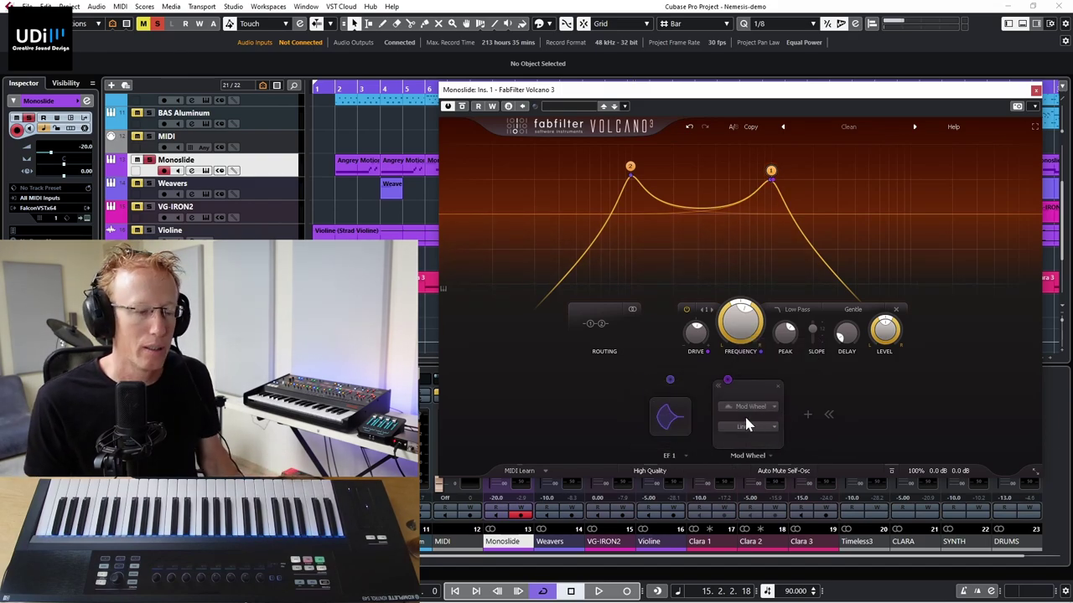
{"action": "left_click", "coordinate": [754, 406]}
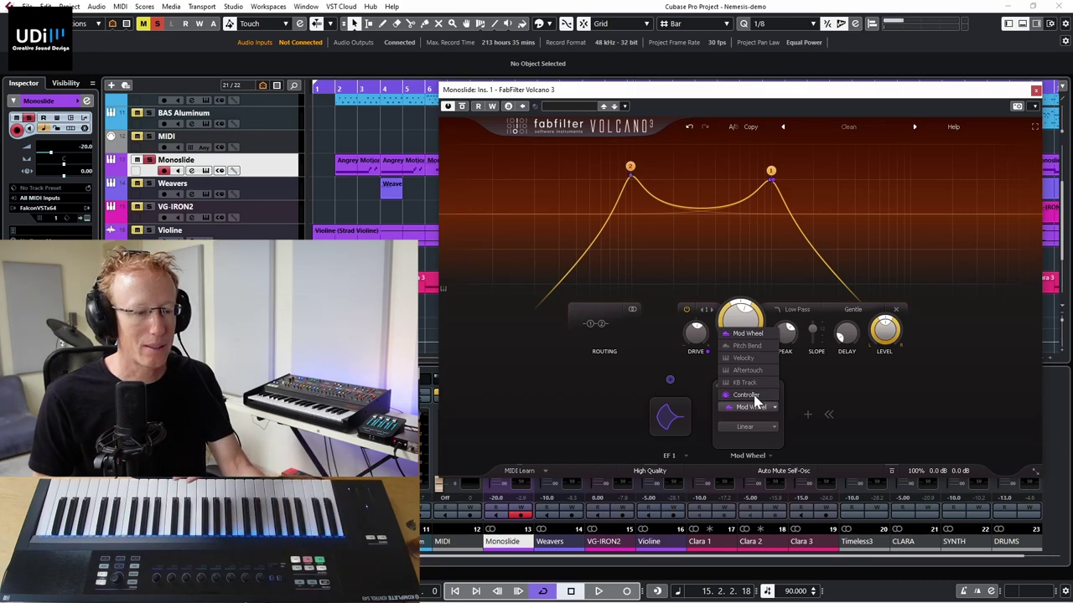
{"action": "left_click", "coordinate": [755, 397]}
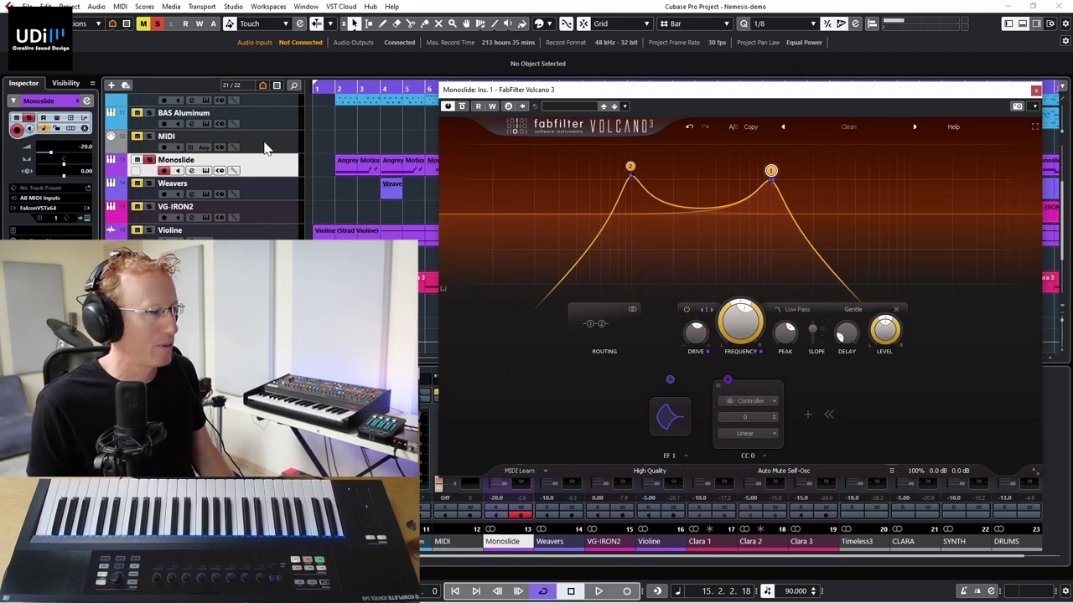
- Select the MIDI track and reopen the Volcano 3 plugin window
{"action": "left_click", "coordinate": [204, 148]}
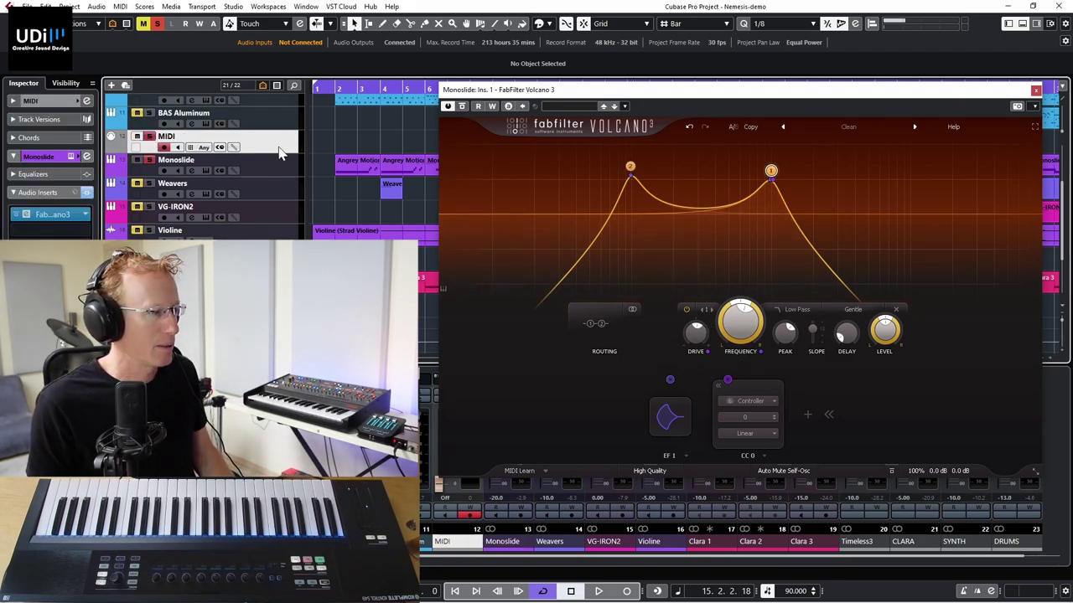
{"action": "left_click", "coordinate": [27, 216]}
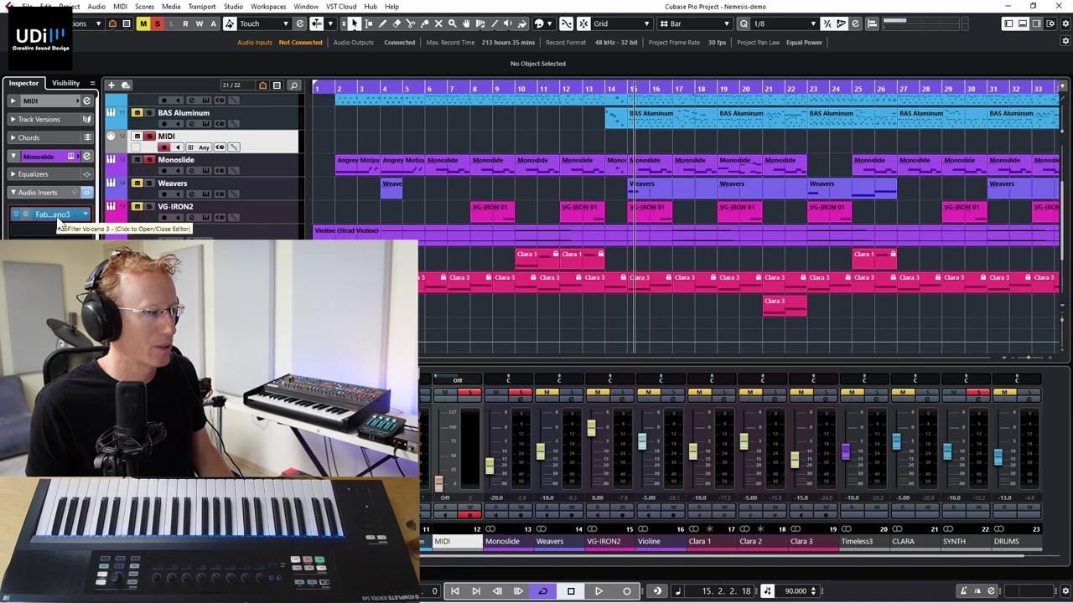
{"action": "left_click", "coordinate": [54, 217]}
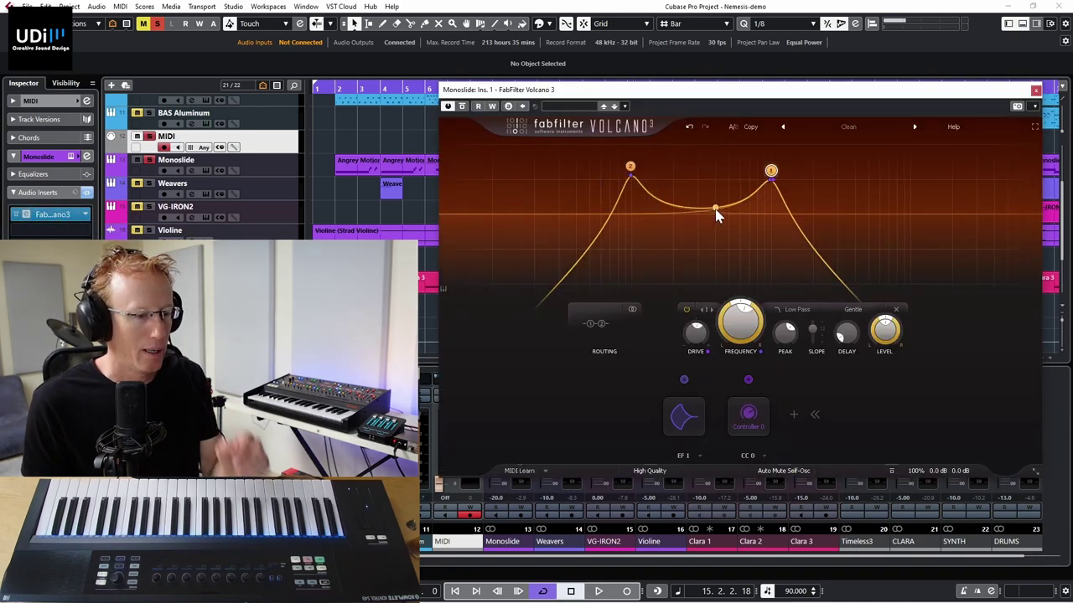
- Set the MIDI source back to Mod Wheel and enable monitoring on the Monoslide track
{"action": "mouse_move", "coordinate": [764, 427]}
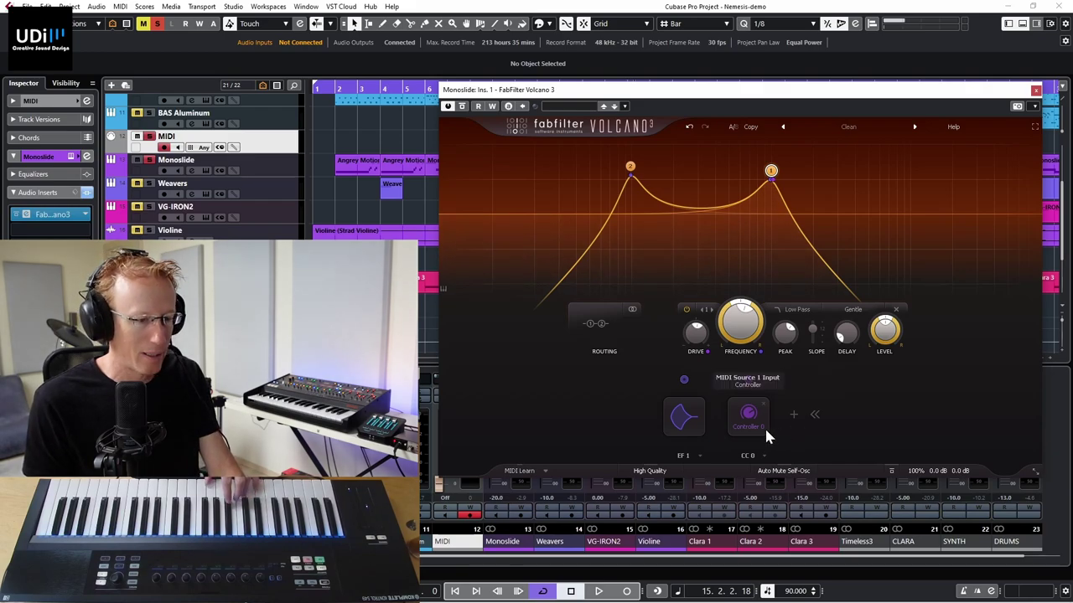
{"action": "left_click", "coordinate": [750, 402]}
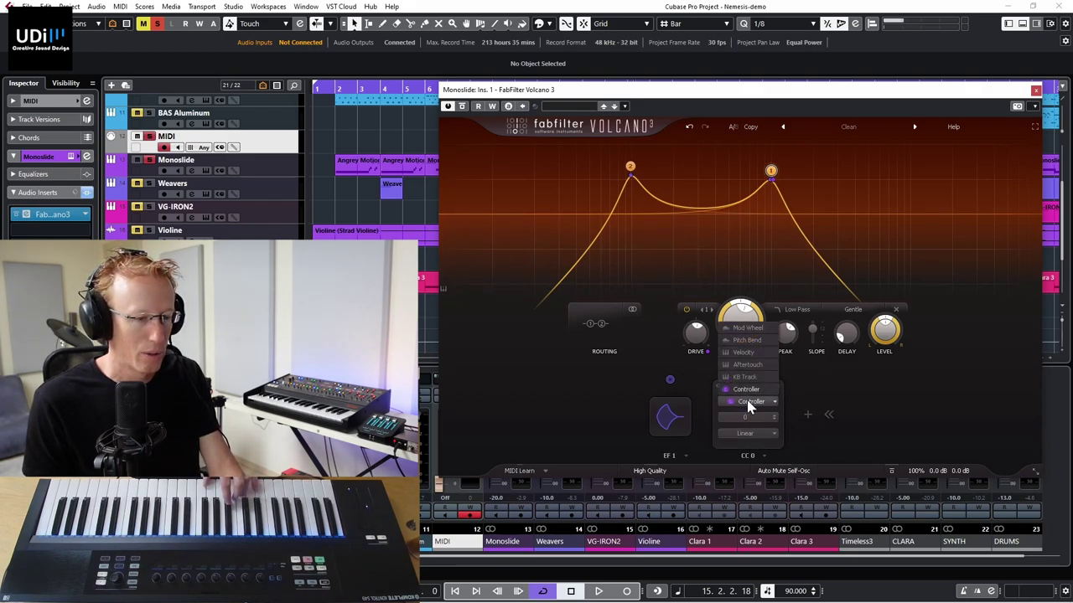
{"action": "left_click", "coordinate": [750, 328]}
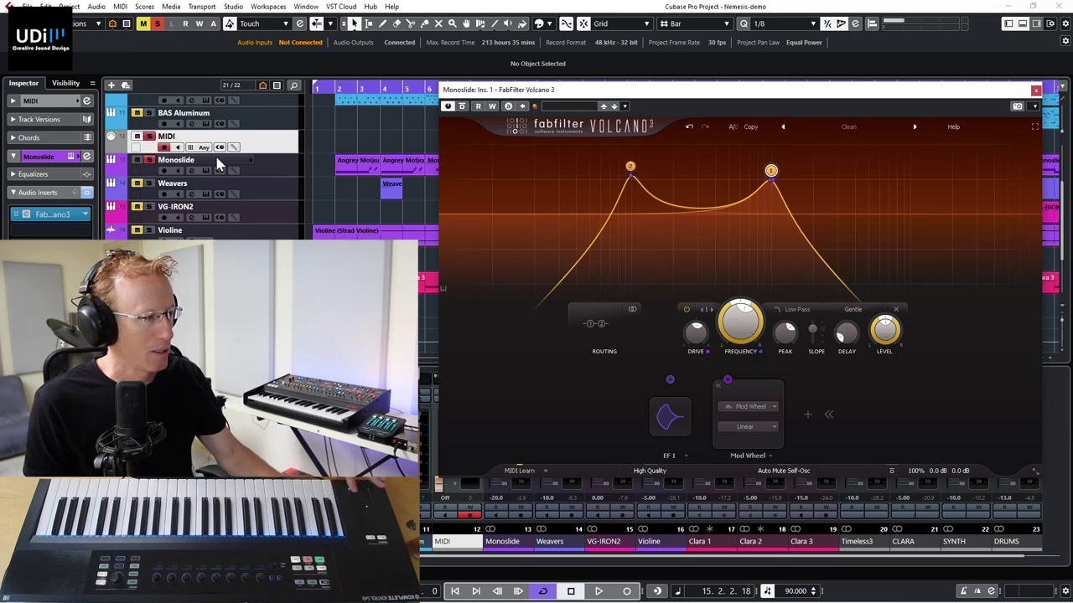
{"action": "left_click", "coordinate": [177, 170]}
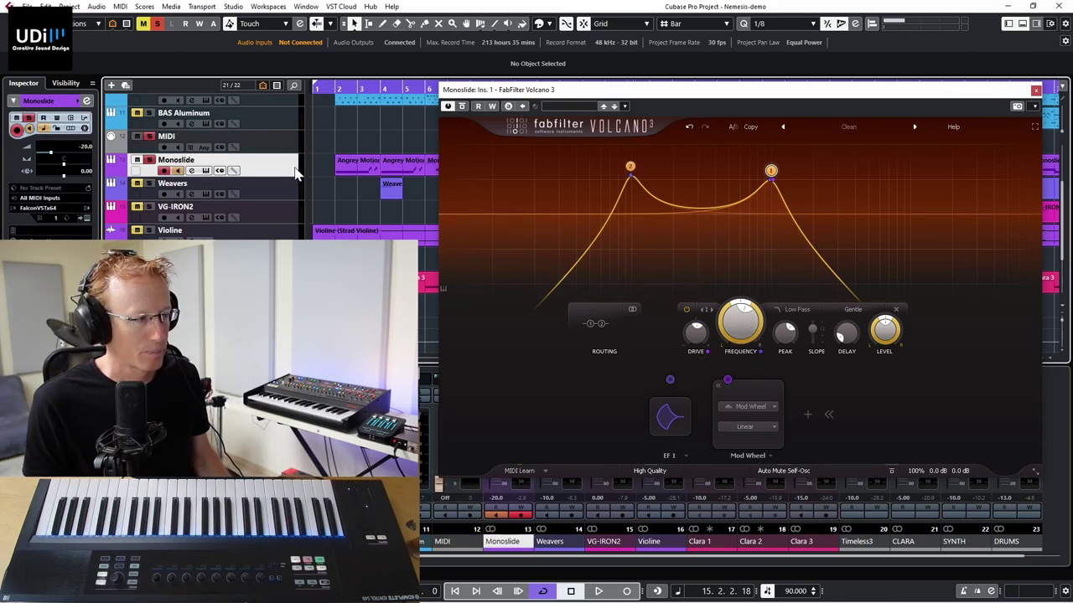
- Play and stop the Mod Wheel patch, then confirm the MIDI track's output feeds Volcano 3
{"action": "key", "text": "space"}
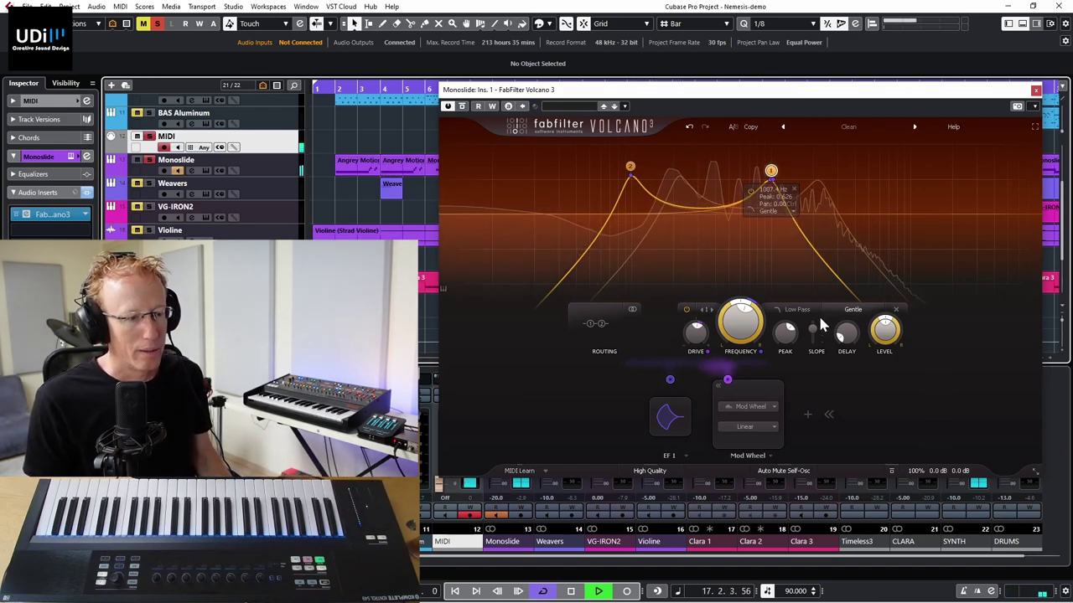
{"action": "key", "text": "space"}
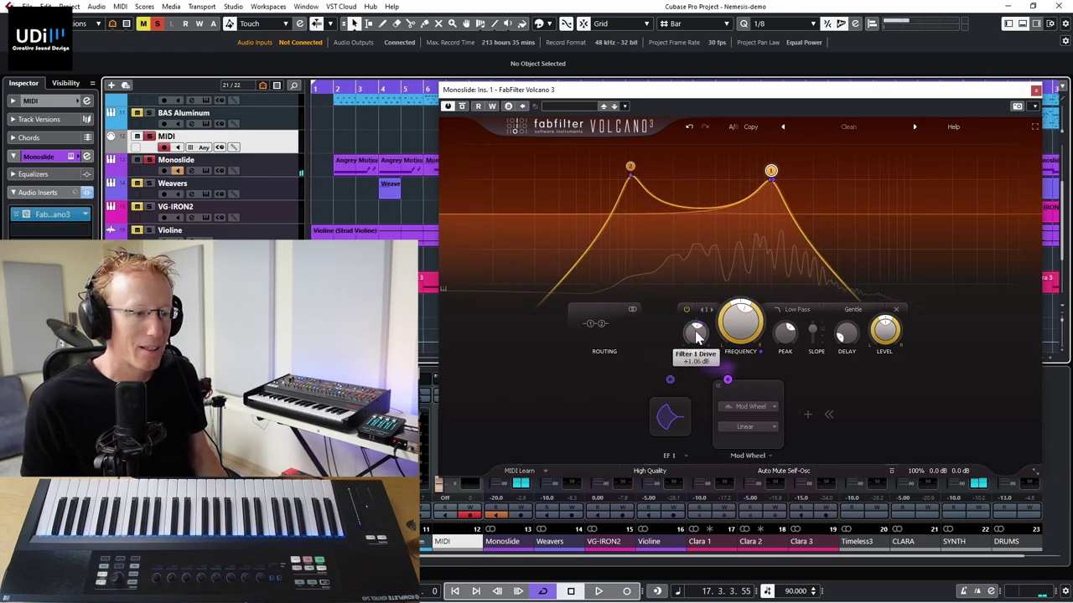
{"action": "mouse_move", "coordinate": [727, 385]}
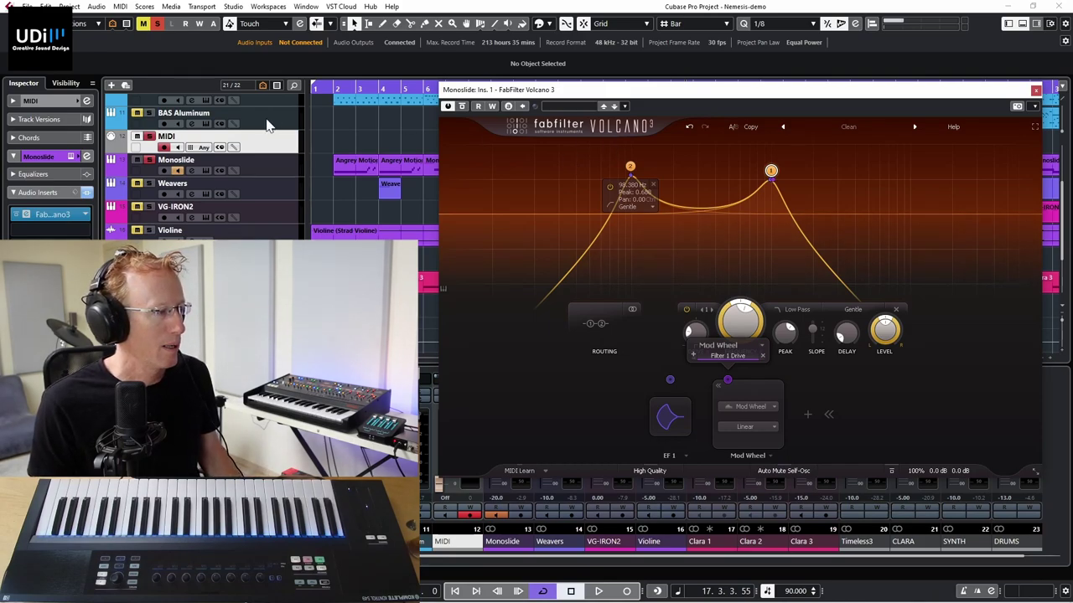
{"action": "left_click", "coordinate": [34, 101]}
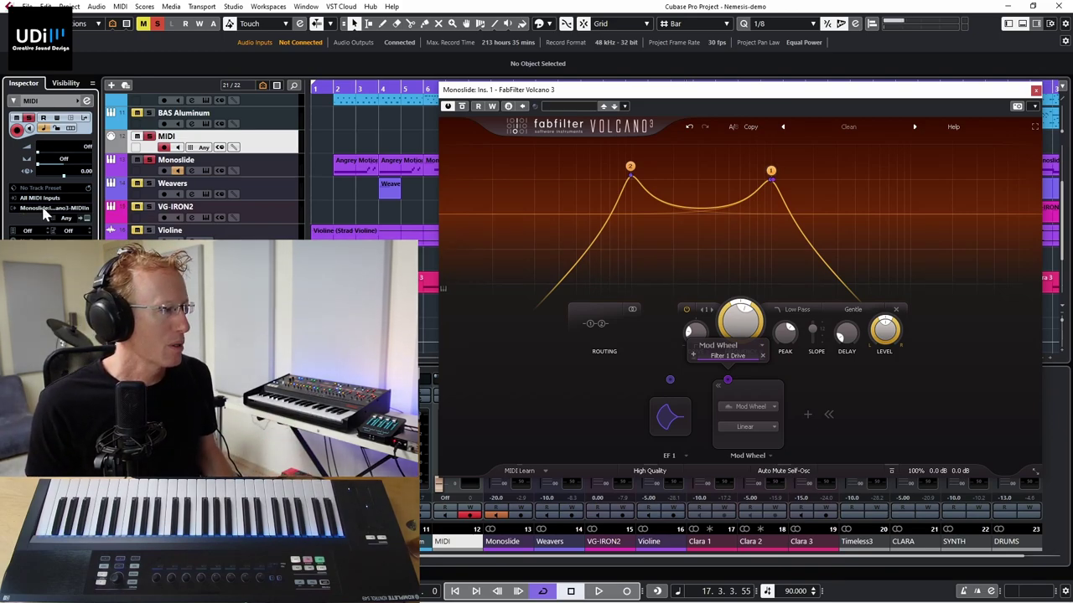
{"action": "left_click", "coordinate": [52, 209]}
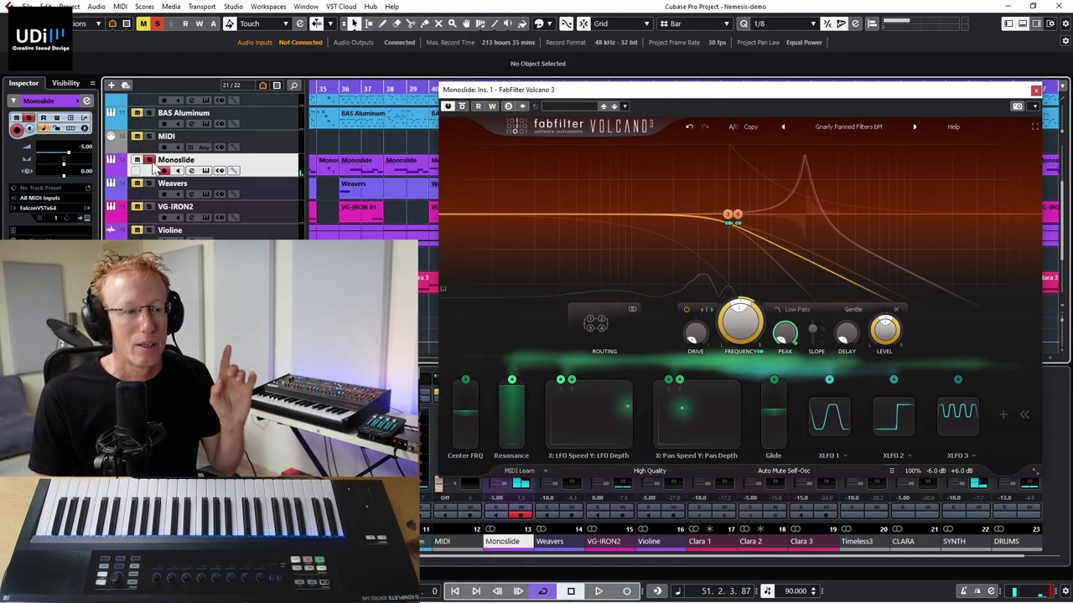
- Record-enable Monoslide, load the Clean preset, and drag up resonant peaks near 114 Hz and 1200 Hz
{"action": "left_click", "coordinate": [164, 170]}
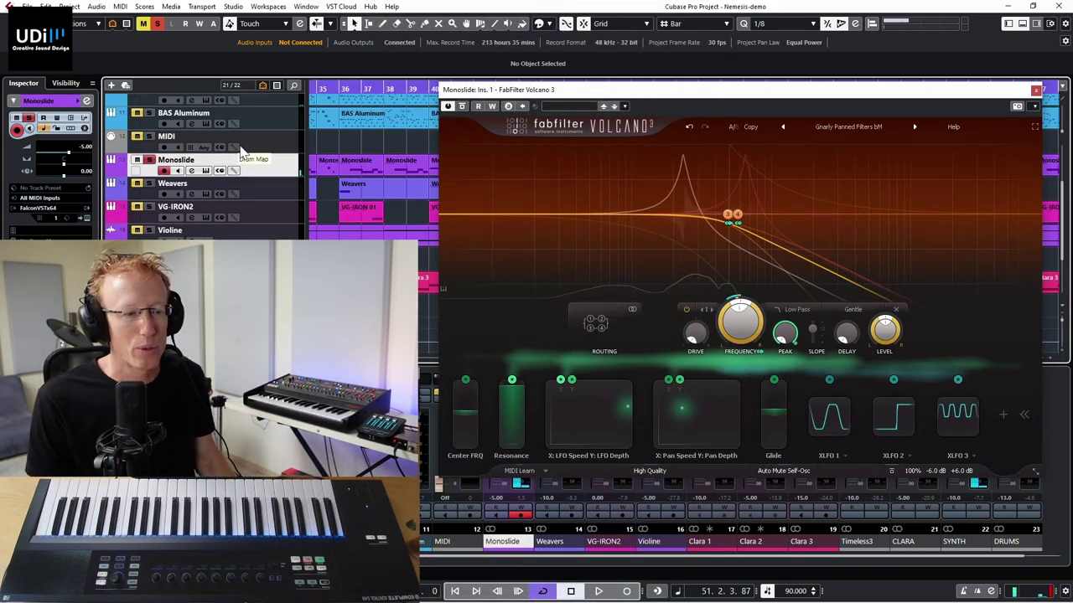
{"action": "left_click", "coordinate": [861, 126]}
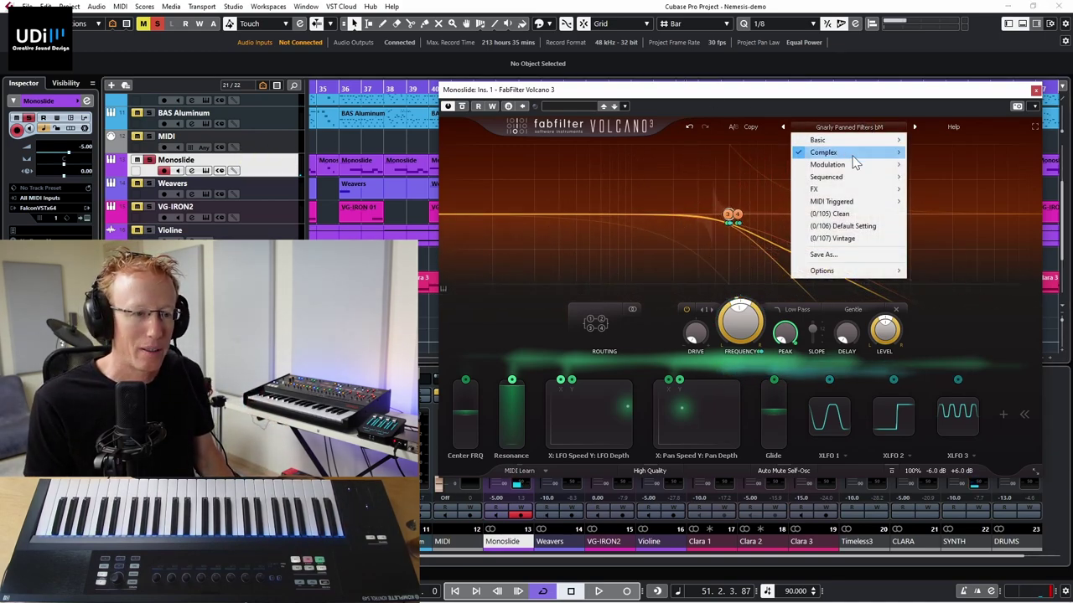
{"action": "left_click", "coordinate": [837, 213]}
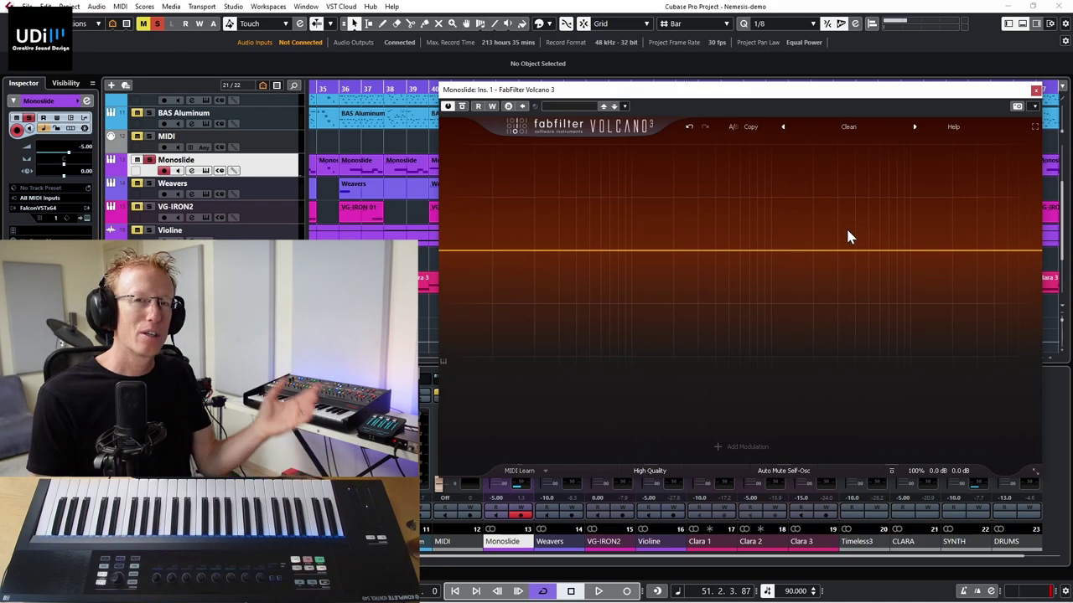
{"action": "left_click_drag", "start_coordinate": [640, 254], "coordinate": [639, 198]}
{"action": "left_click_drag", "start_coordinate": [904, 255], "coordinate": [785, 191]}
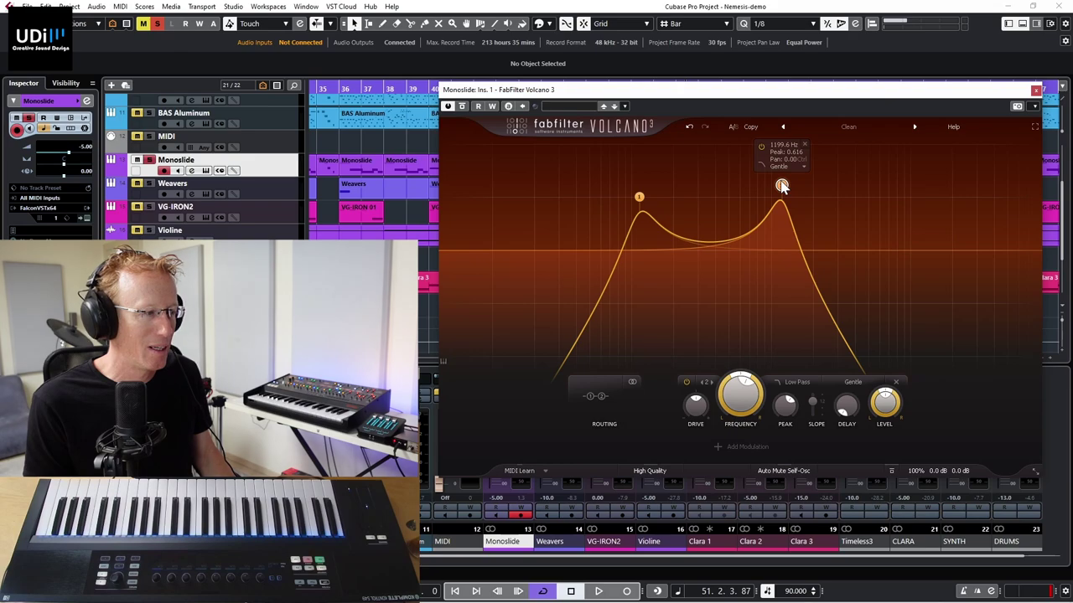
- Add an XLFO 1 modulator and route it to a filter parameter
{"action": "left_click", "coordinate": [716, 448]}
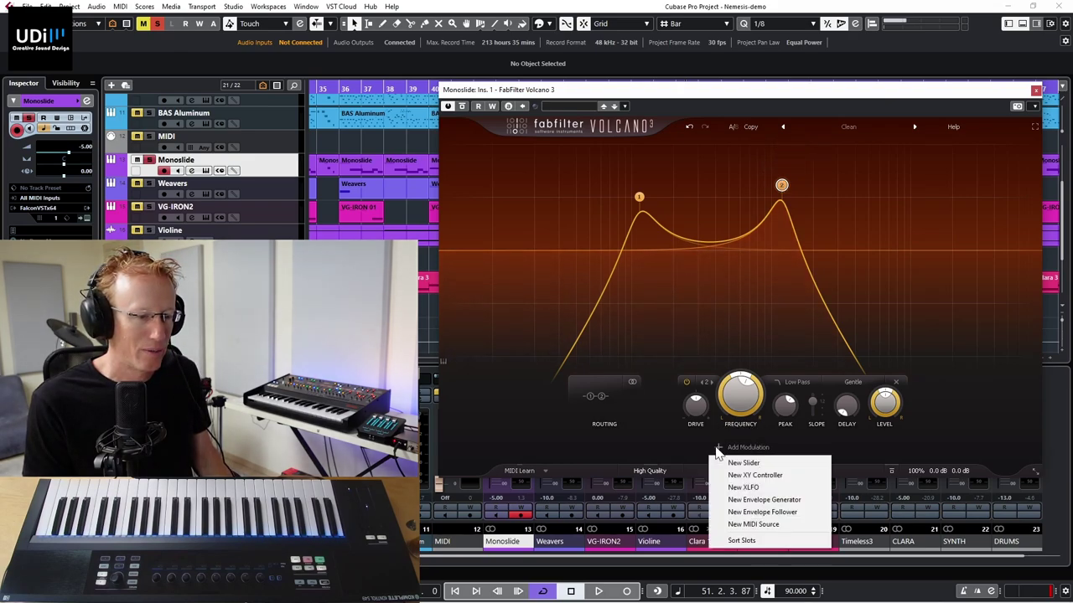
{"action": "left_click", "coordinate": [767, 487]}
{"action": "left_click_drag", "start_coordinate": [716, 381], "coordinate": [780, 172]}
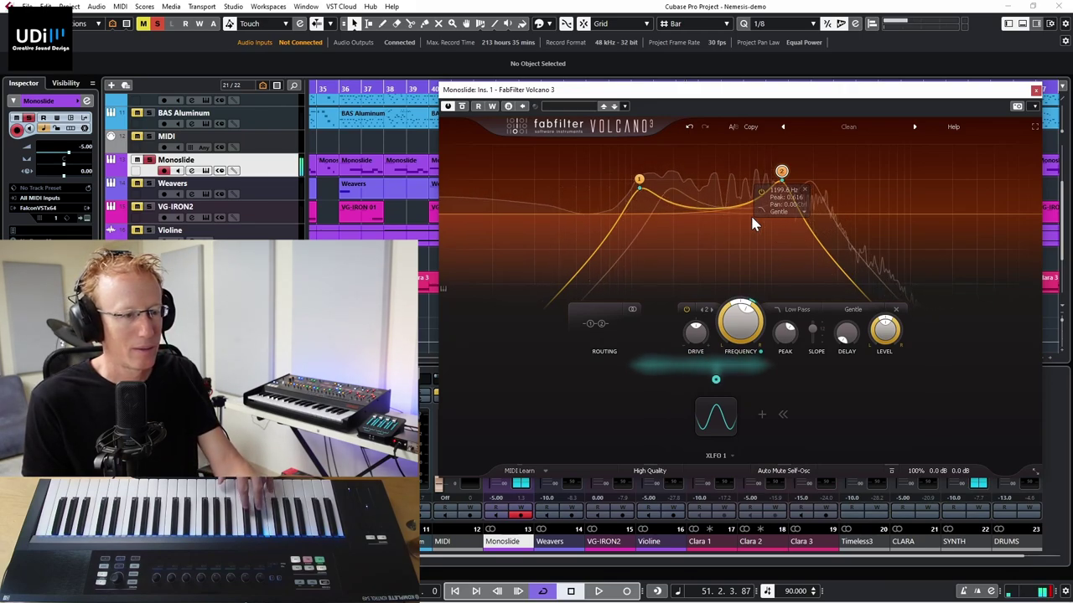
- Add XLFO 2, route it to Filter 2 Pan, and set its modulation level to 0.368
{"action": "left_click", "coordinate": [761, 414]}
{"action": "left_click", "coordinate": [788, 456]}
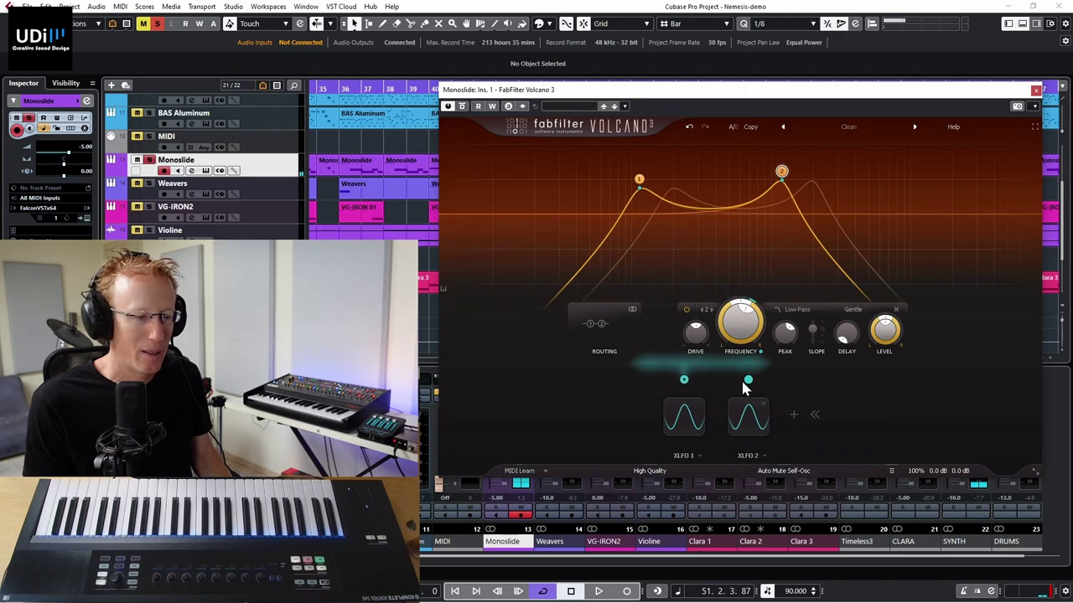
{"action": "left_click_drag", "start_coordinate": [748, 381], "coordinate": [741, 347]}
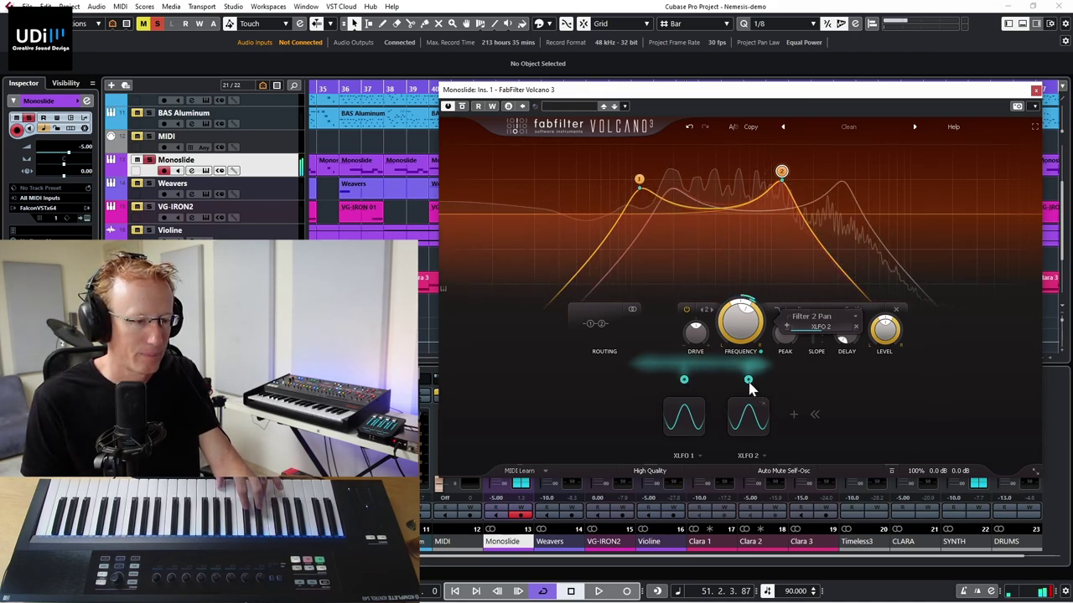
{"action": "mouse_move", "coordinate": [748, 377]}
{"action": "left_click_drag", "start_coordinate": [748, 362], "coordinate": [775, 355]}
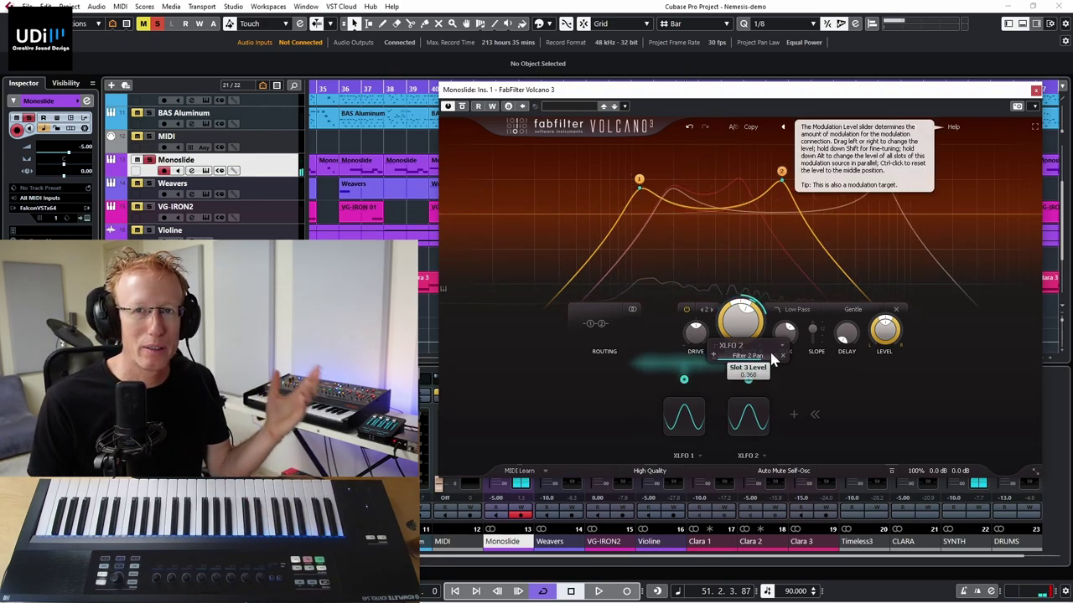
- Add an Envelope Follower and a Mod Wheel MIDI source driving Filter 1 Drive
{"action": "mouse_move", "coordinate": [785, 331]}
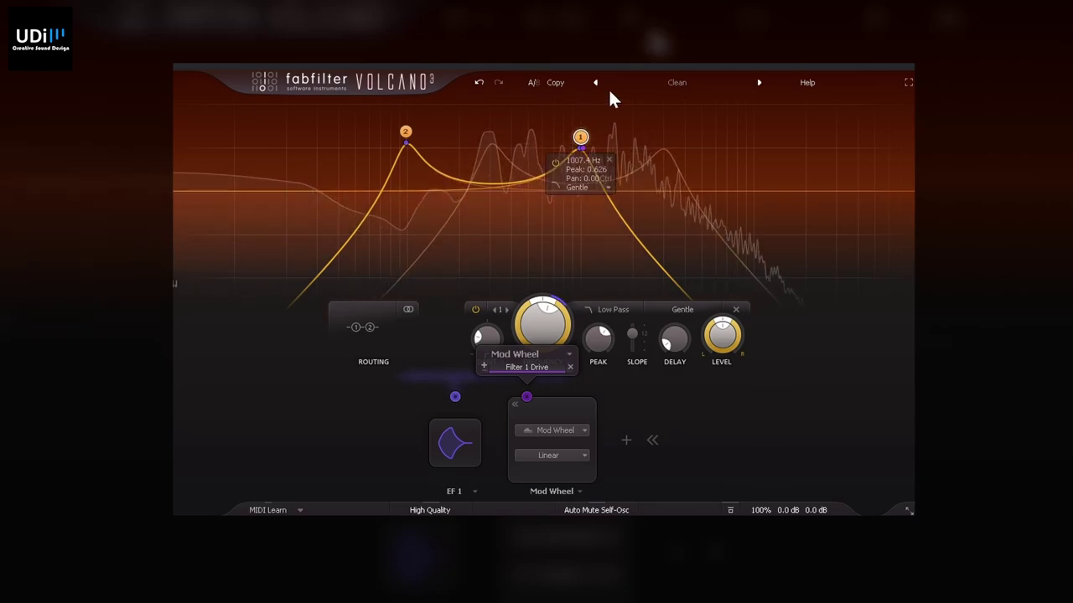
- Load the Basic preset Audio Enhancer bM, then step to Audio Mud Remover bM
{"action": "left_click", "coordinate": [683, 82]}
{"action": "mouse_move", "coordinate": [687, 100]}
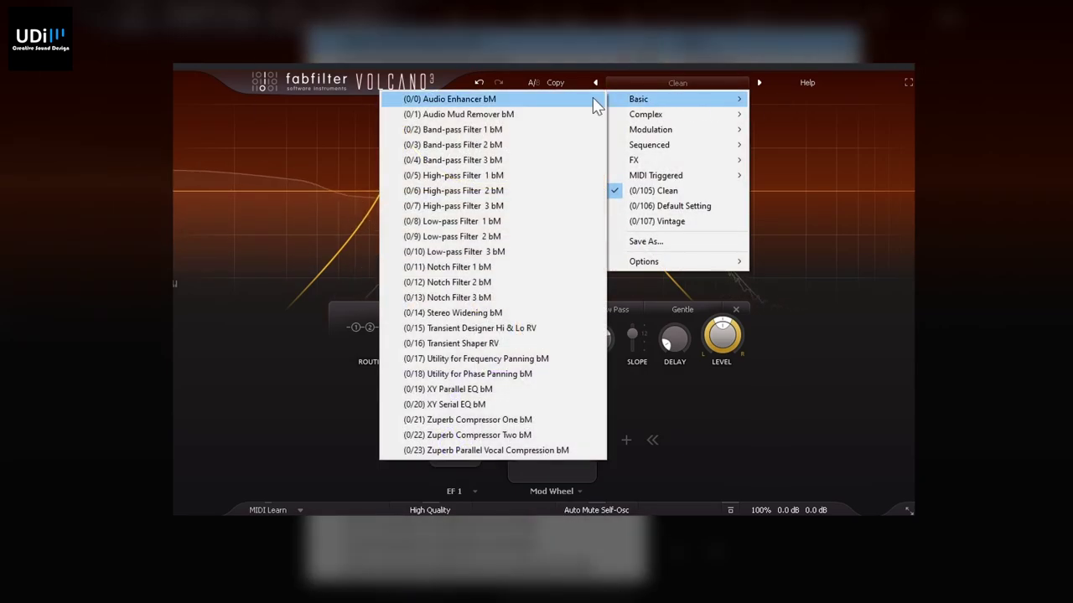
{"action": "left_click", "coordinate": [558, 102]}
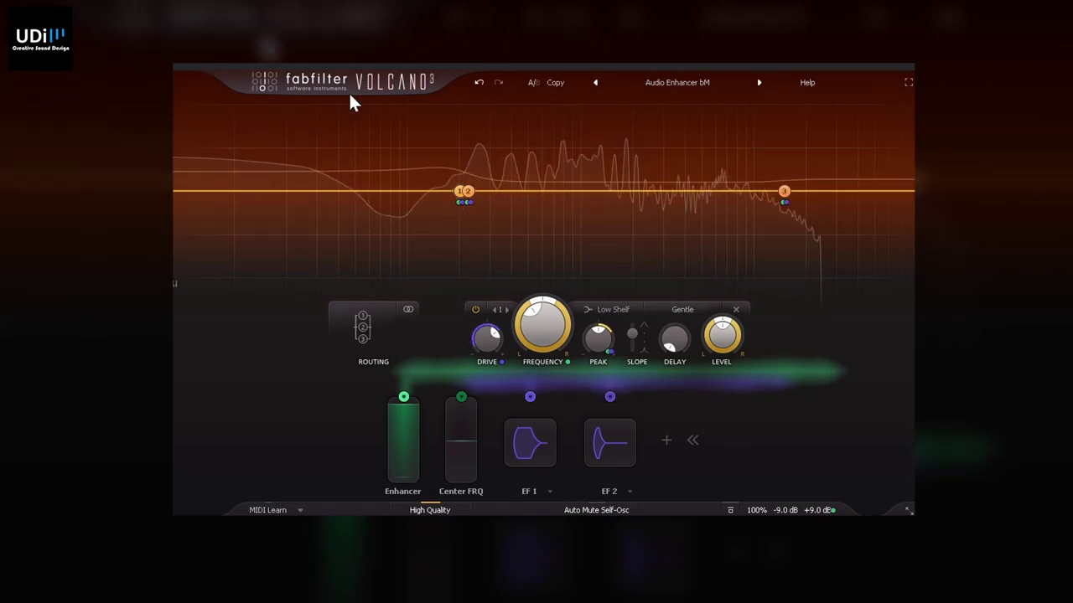
{"action": "left_click", "coordinate": [757, 84]}
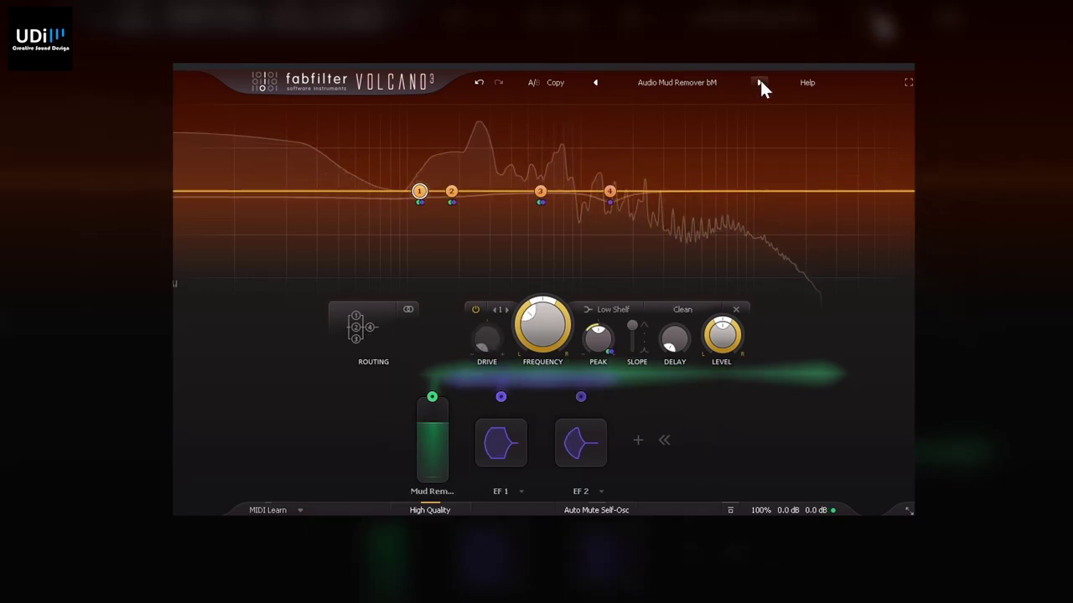
- Load Band-pass Filter 3 bM, step through High-pass Filter 1 and 2 bM, then bring up the Complex list
{"action": "left_click", "coordinate": [712, 84]}
{"action": "mouse_move", "coordinate": [695, 101]}
{"action": "left_click", "coordinate": [555, 167]}
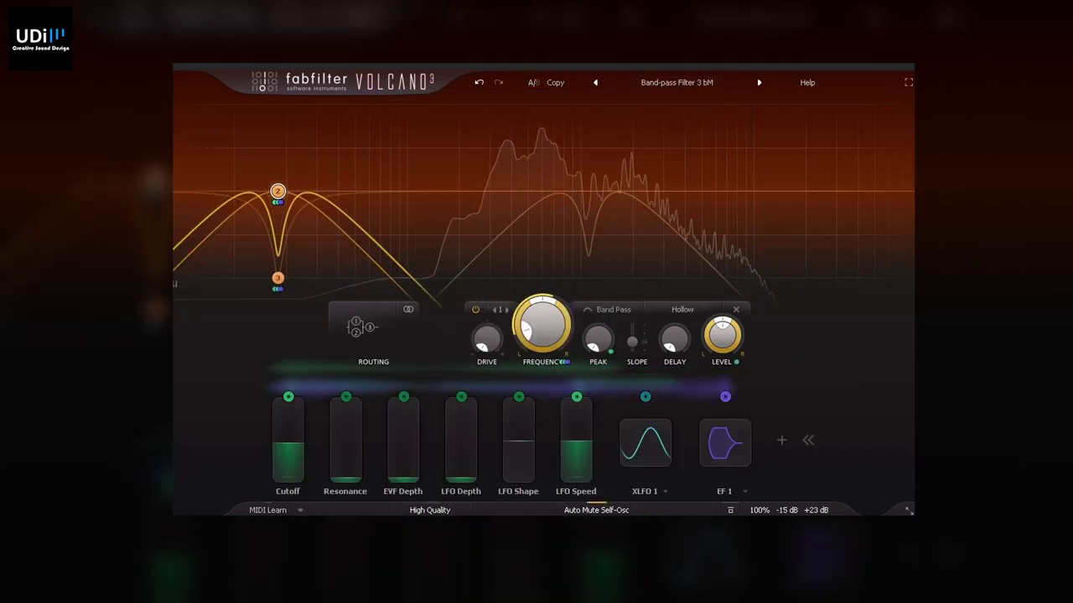
{"action": "left_click", "coordinate": [760, 83]}
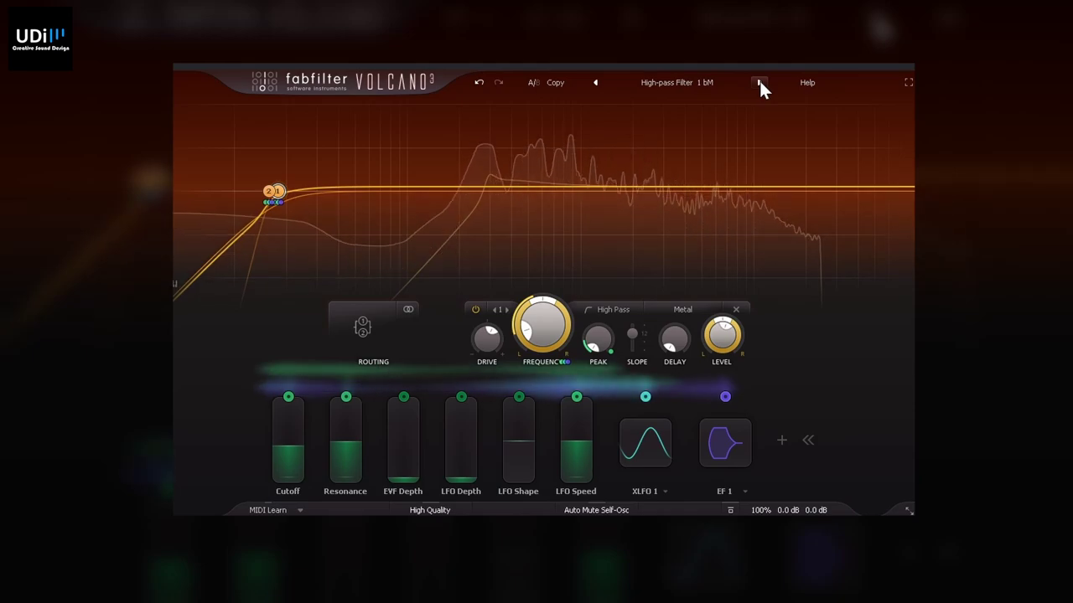
{"action": "left_click", "coordinate": [759, 83]}
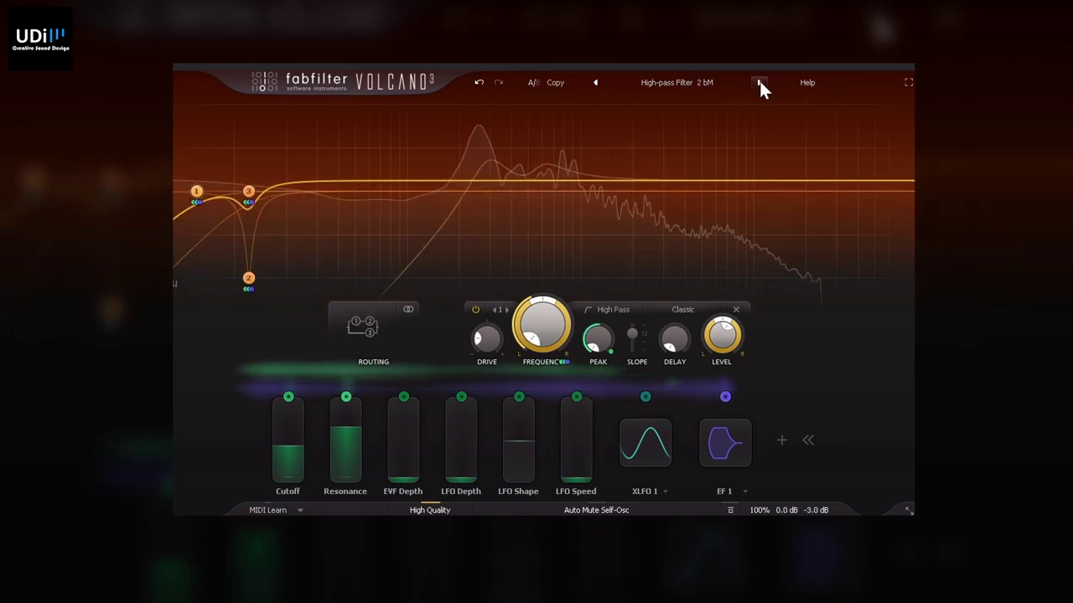
{"action": "left_click", "coordinate": [701, 83]}
- Load Complex preset Arpeggio 1 bM and step through Beat Filter and Choked Bandpass to Drum Blender 01 SM
{"action": "mouse_move", "coordinate": [683, 121]}
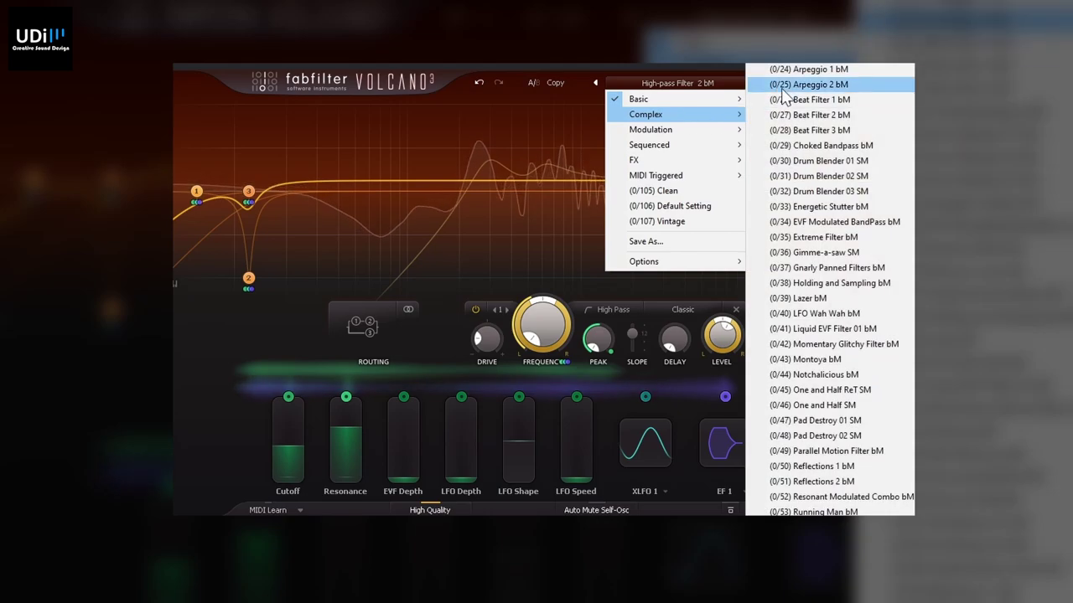
{"action": "left_click", "coordinate": [780, 70]}
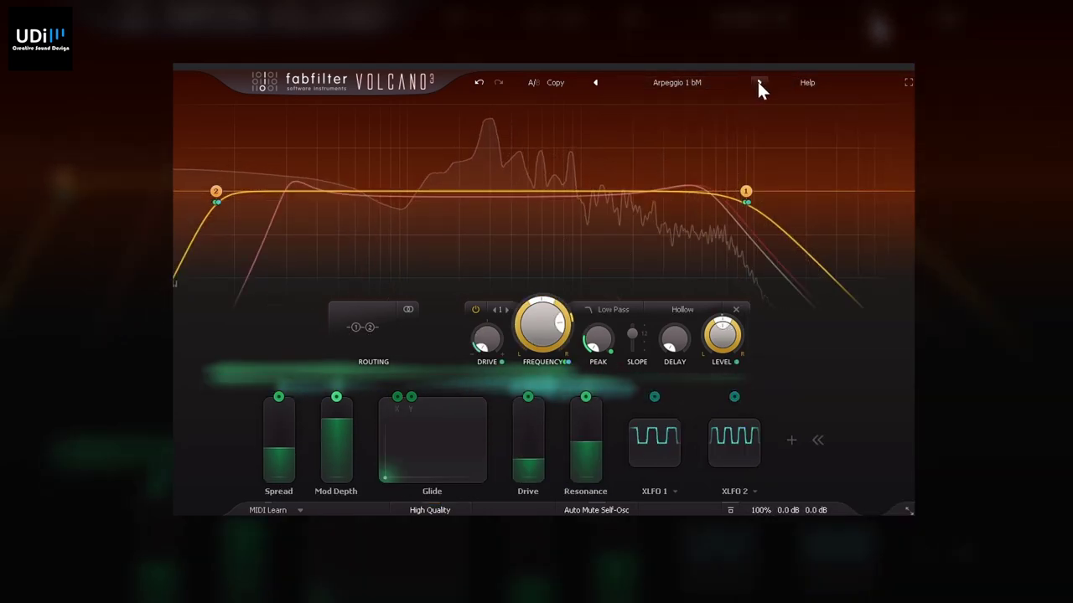
{"action": "left_click", "coordinate": [759, 86]}
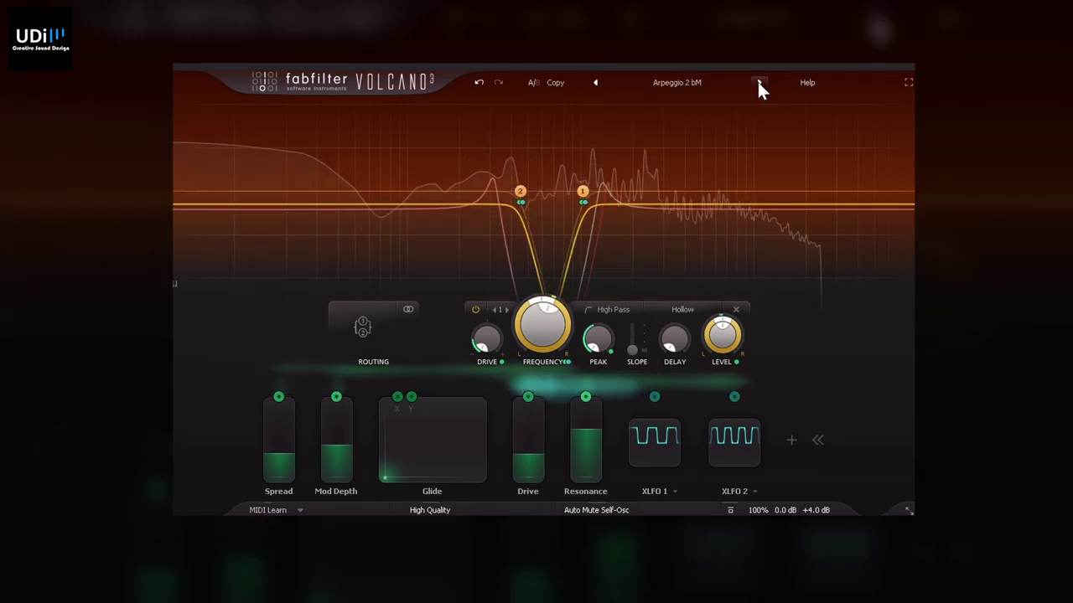
{"action": "left_click", "coordinate": [759, 85]}
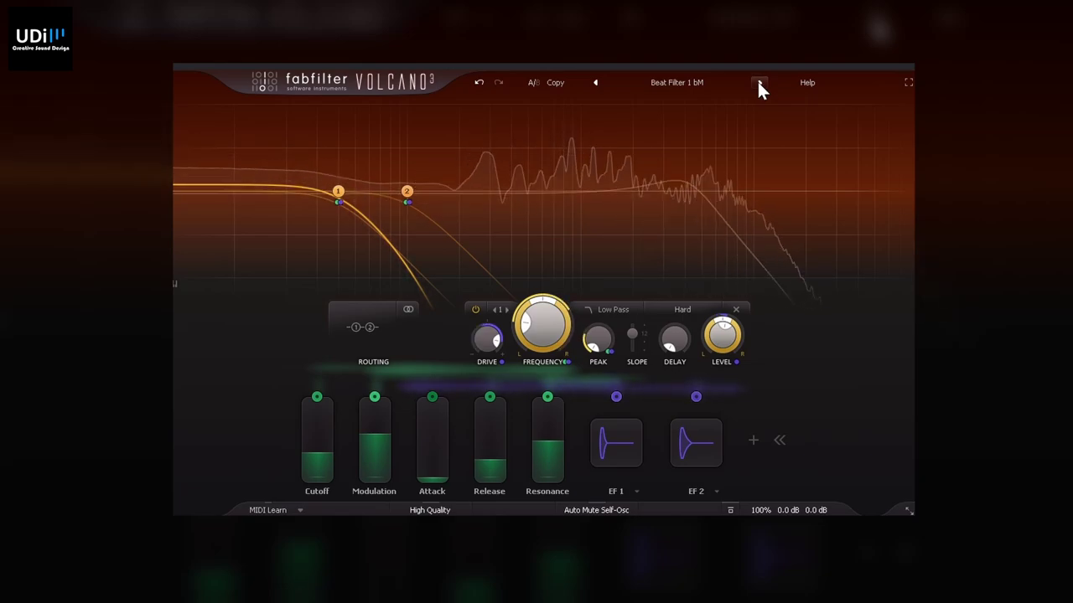
{"action": "left_click", "coordinate": [760, 85]}
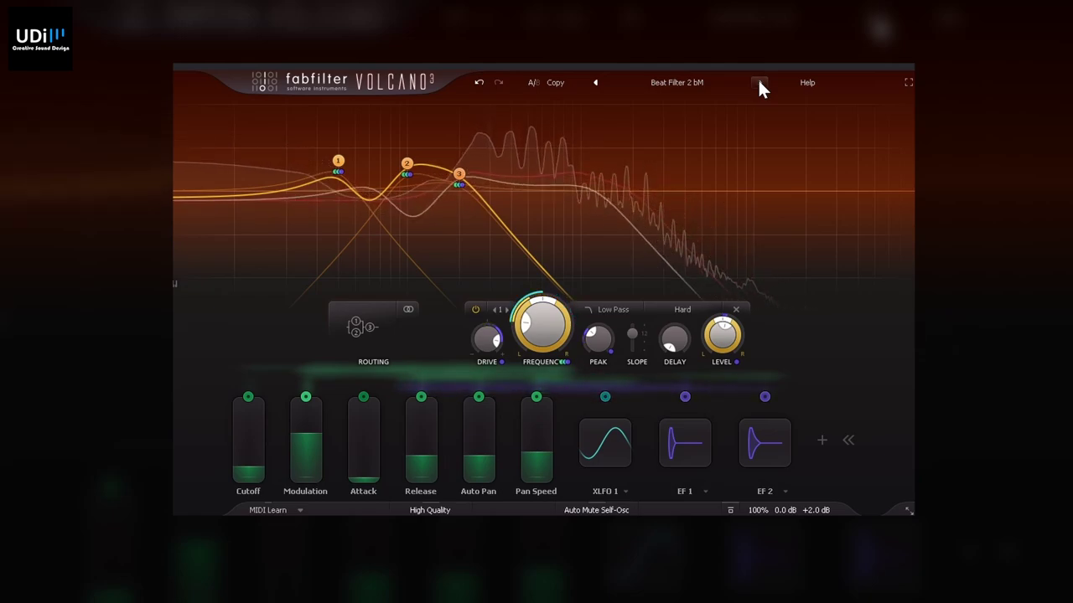
{"action": "left_click", "coordinate": [759, 85]}
{"action": "left_click", "coordinate": [759, 86]}
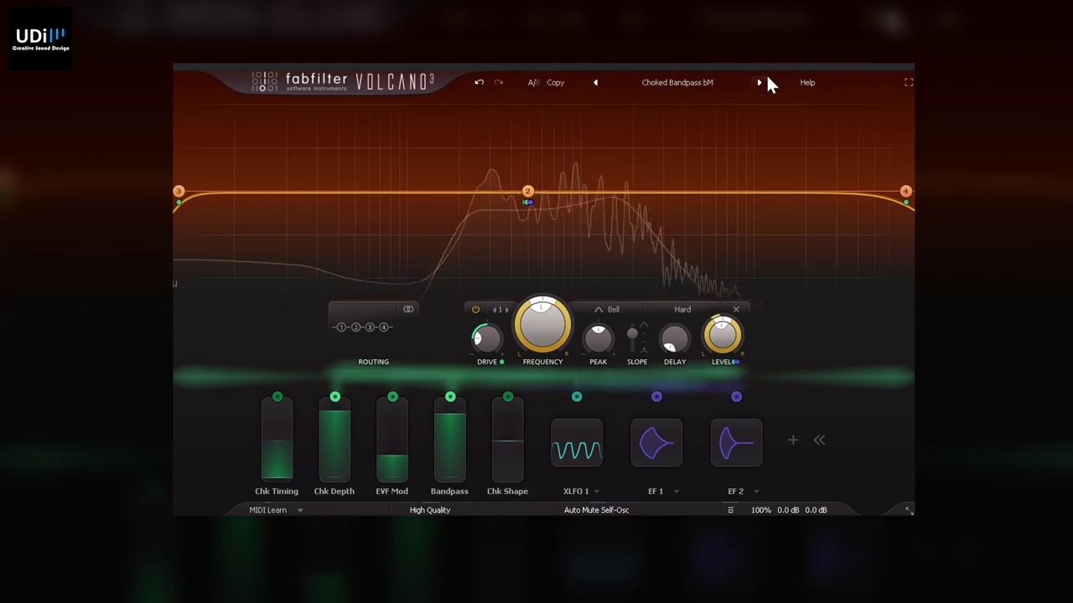
{"action": "left_click", "coordinate": [759, 85]}
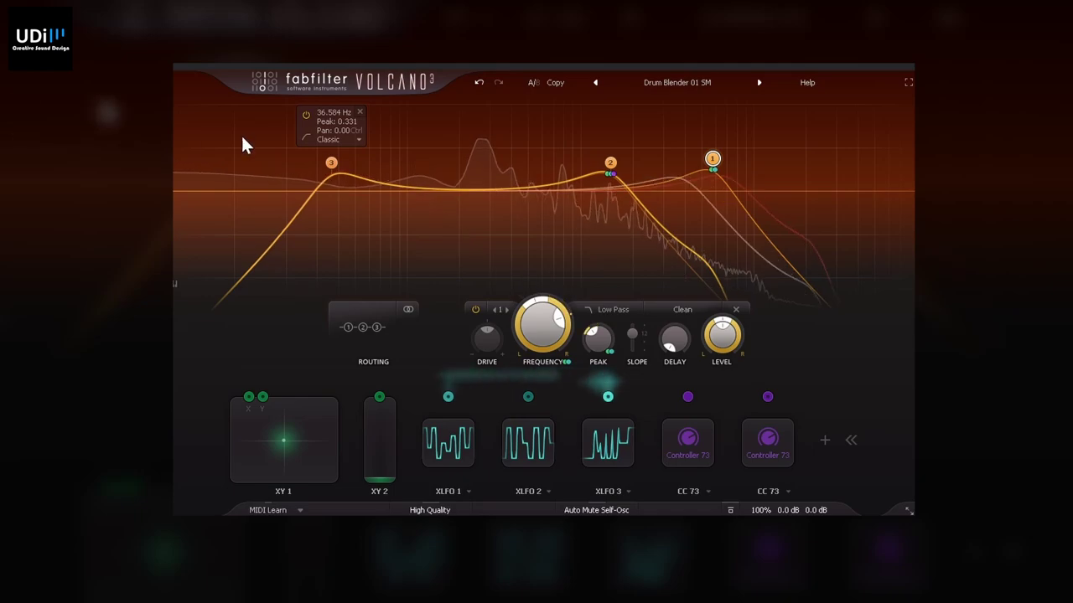
- Step on through Drum Blender 02/03, Energetic Stutter and Extreme Filter to Gnarly Panned Filters bM
{"action": "left_click", "coordinate": [758, 84]}
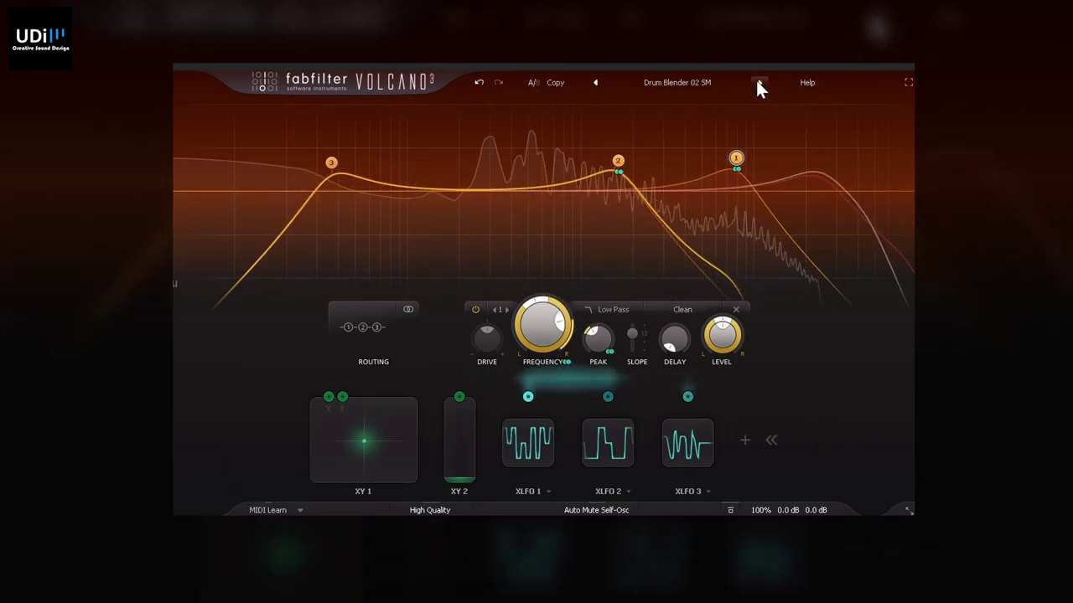
{"action": "left_click", "coordinate": [759, 84]}
{"action": "left_click", "coordinate": [758, 84]}
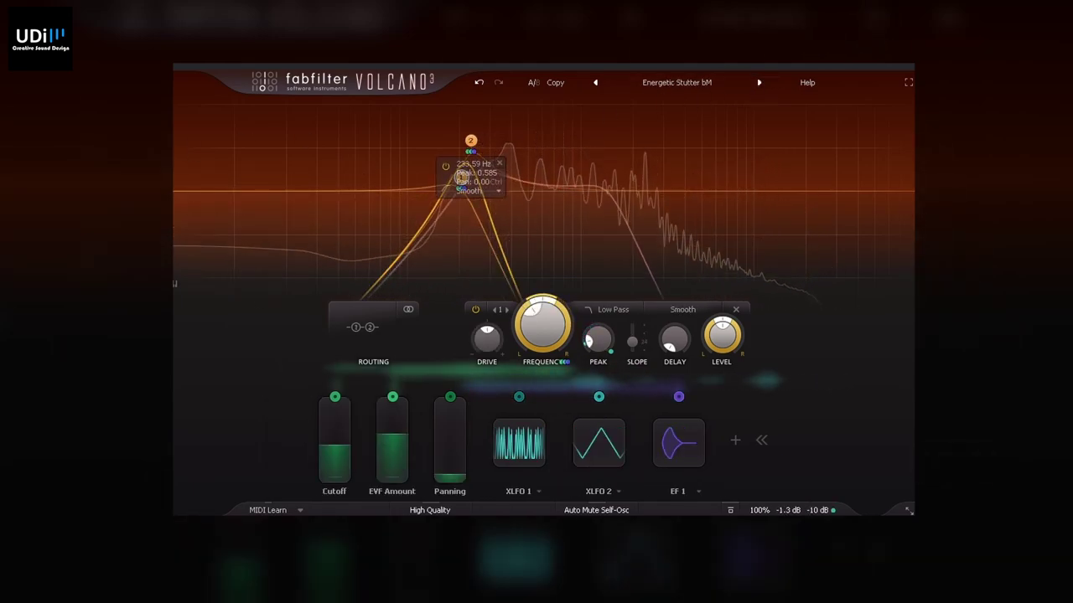
{"action": "left_click", "coordinate": [759, 83]}
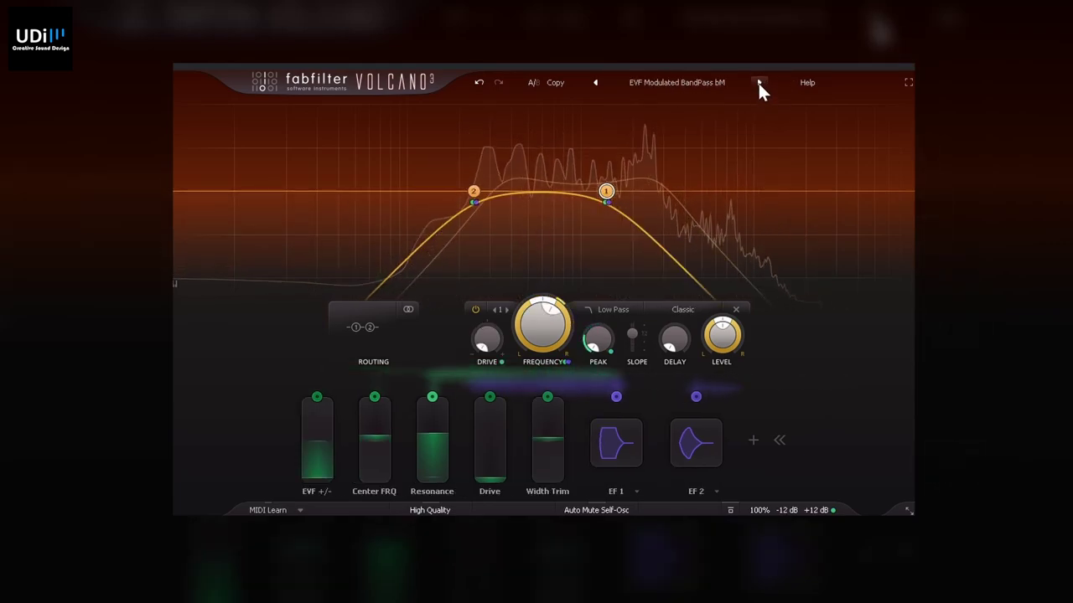
{"action": "left_click", "coordinate": [760, 84]}
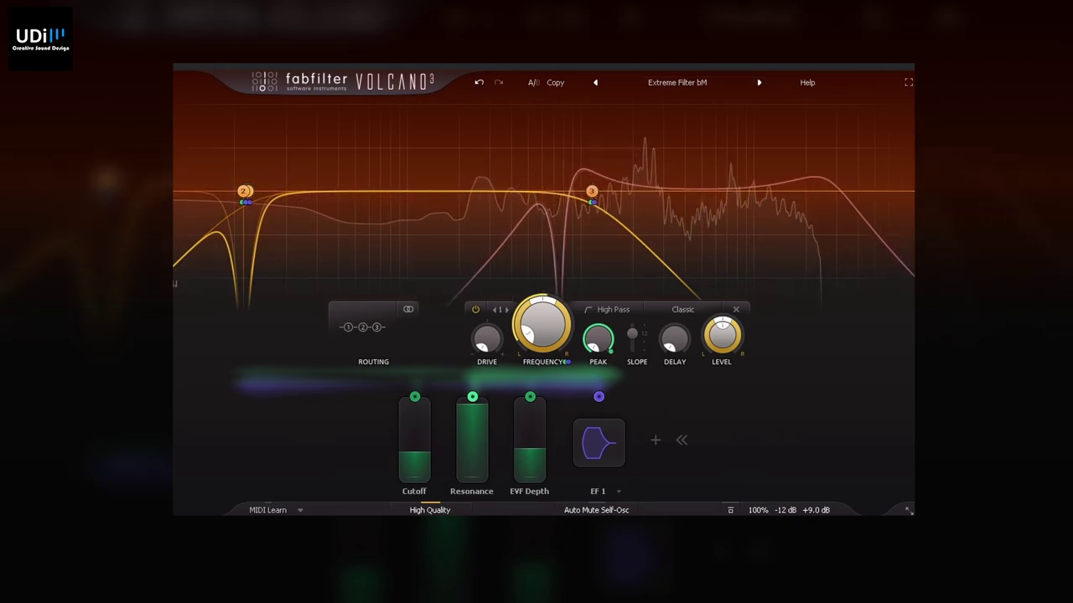
{"action": "left_click", "coordinate": [759, 84]}
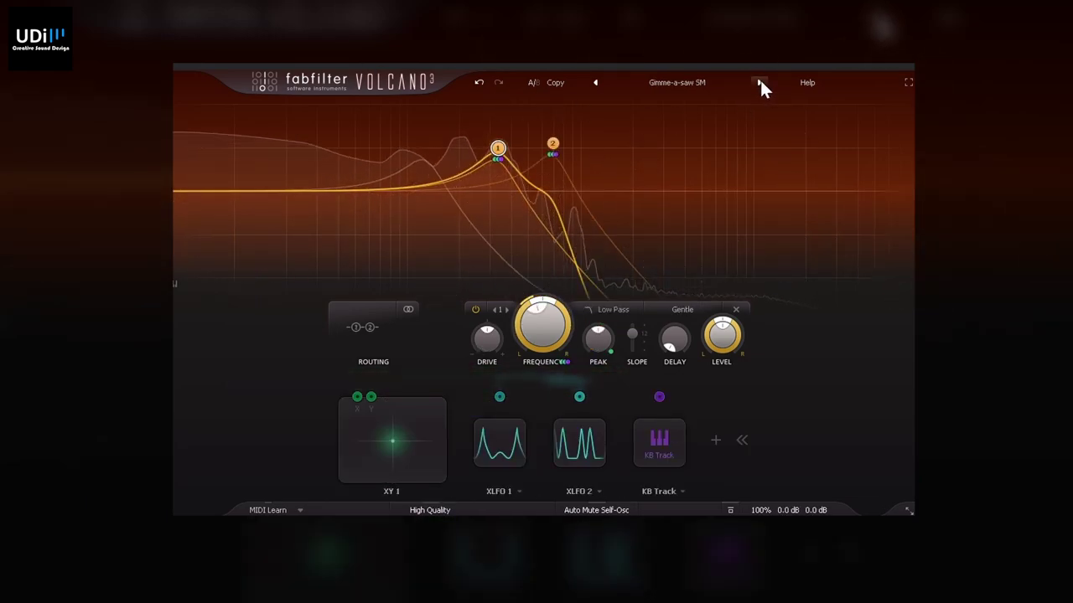
{"action": "left_click", "coordinate": [759, 83]}
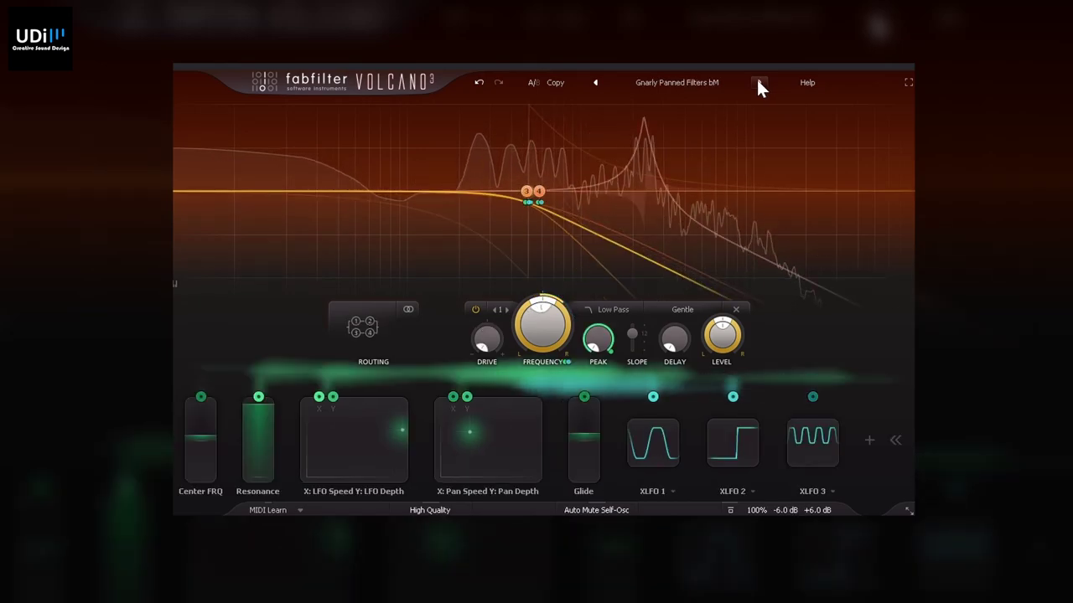